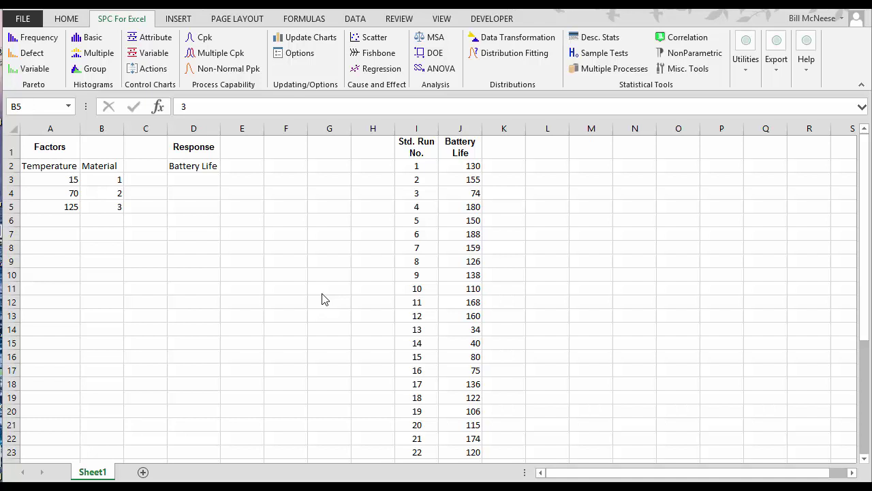
- Review the battery data: Temperature levels 15, 70, 125 and Material levels 1, 2, 3
{"action": "left_click", "coordinate": [180, 171]}
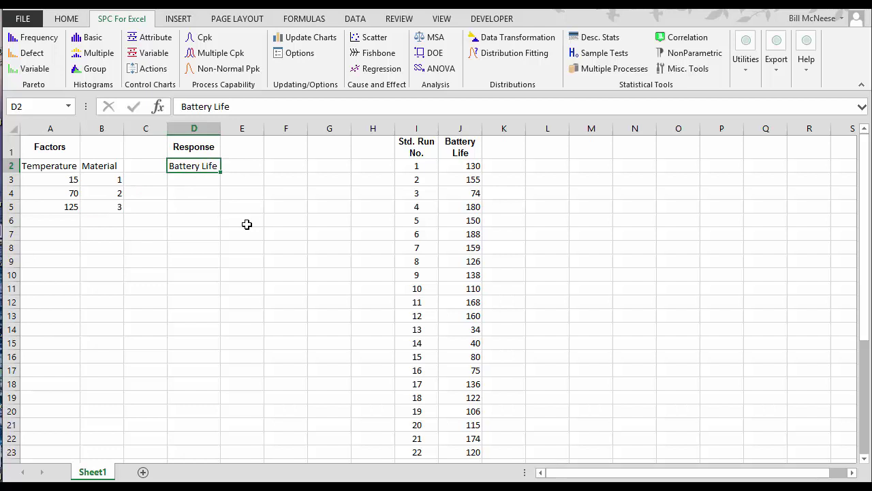
{"action": "left_click", "coordinate": [25, 170]}
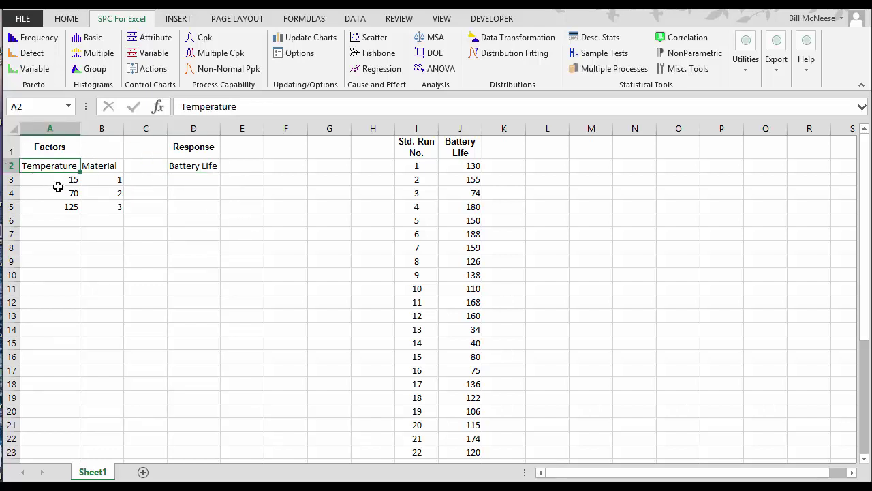
{"action": "left_click", "coordinate": [100, 168]}
{"action": "key", "text": "ctrl+c"}
{"action": "left_click", "coordinate": [50, 183]}
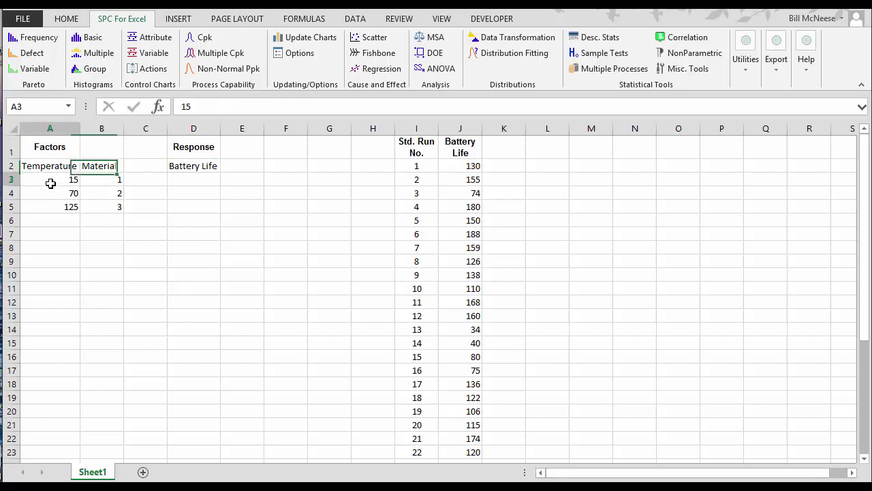
{"action": "left_click", "coordinate": [55, 191]}
{"action": "left_click", "coordinate": [62, 209]}
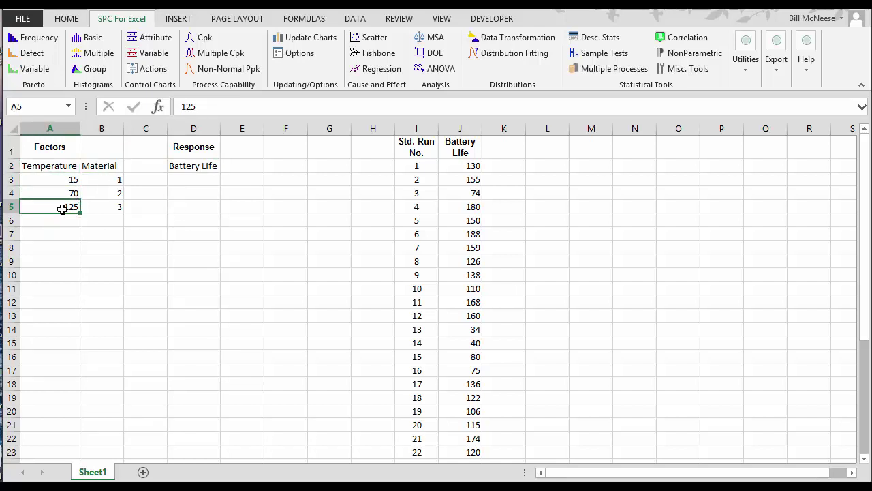
{"action": "left_click", "coordinate": [101, 180]}
{"action": "left_click", "coordinate": [102, 193]}
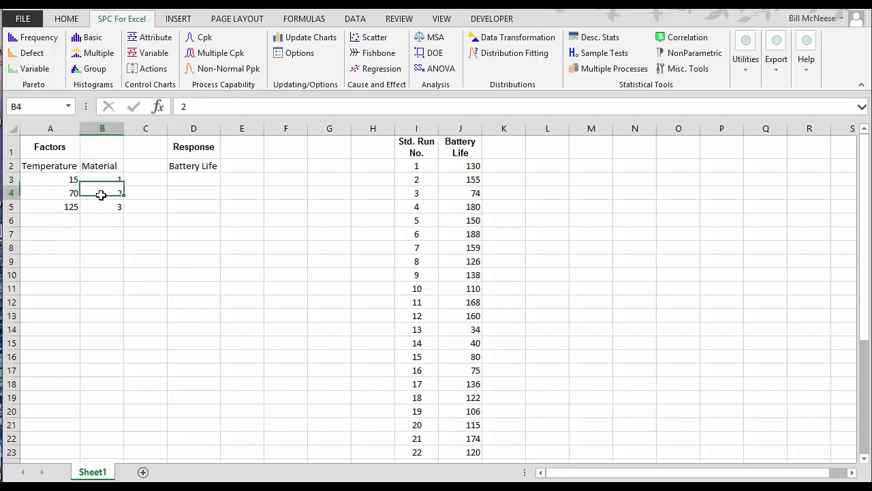
{"action": "left_click", "coordinate": [105, 206]}
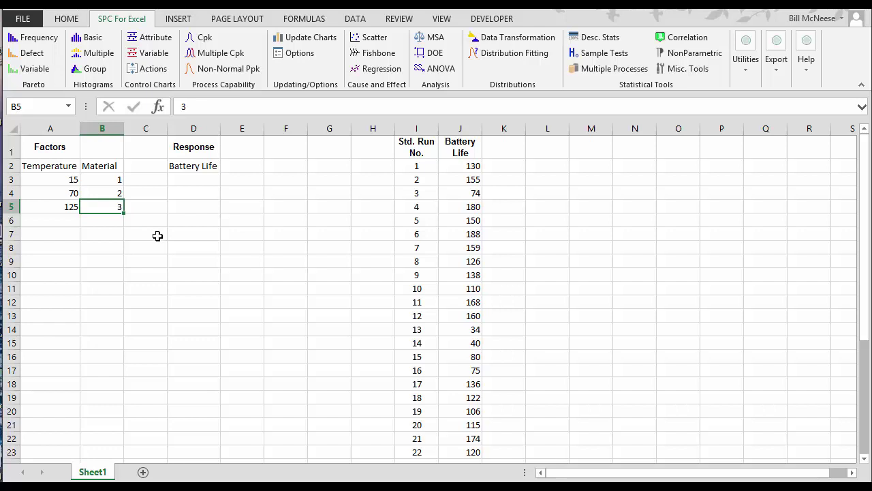
- Recheck the Temperature, Material and Battery Life names, then start the crossed fixed-factor ANOVA setup
{"action": "left_click", "coordinate": [48, 171]}
{"action": "left_click", "coordinate": [96, 171]}
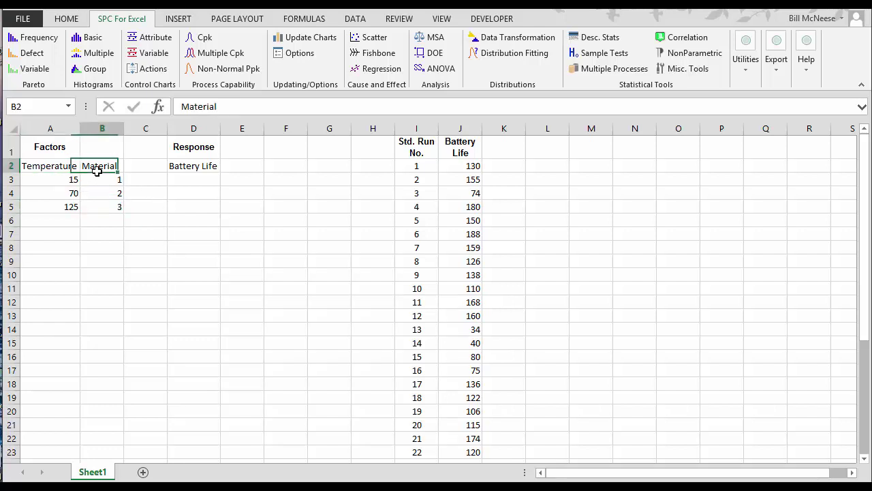
{"action": "left_click", "coordinate": [188, 172]}
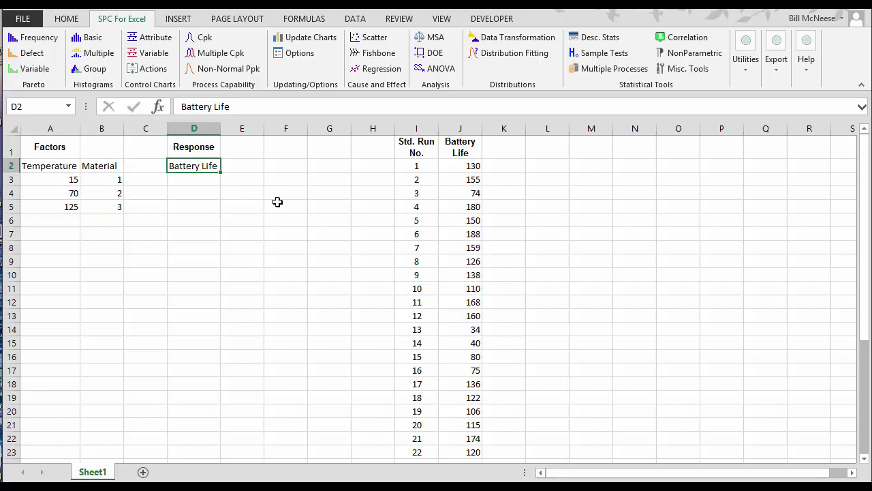
{"action": "left_click", "coordinate": [36, 167]}
{"action": "key", "text": "Tab"}
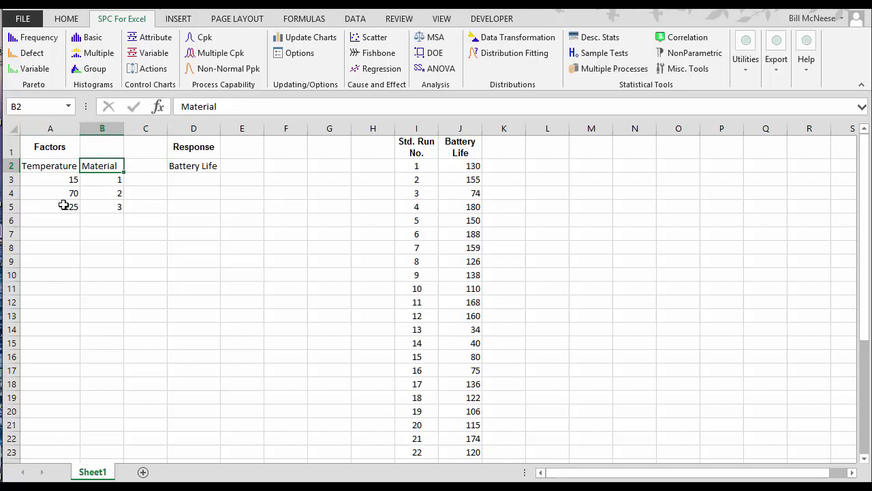
{"action": "left_click", "coordinate": [192, 168]}
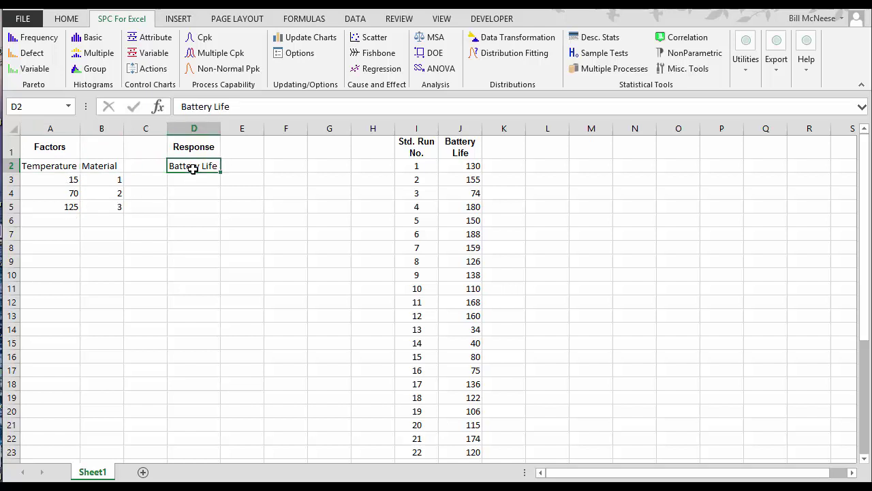
{"action": "left_click", "coordinate": [183, 201]}
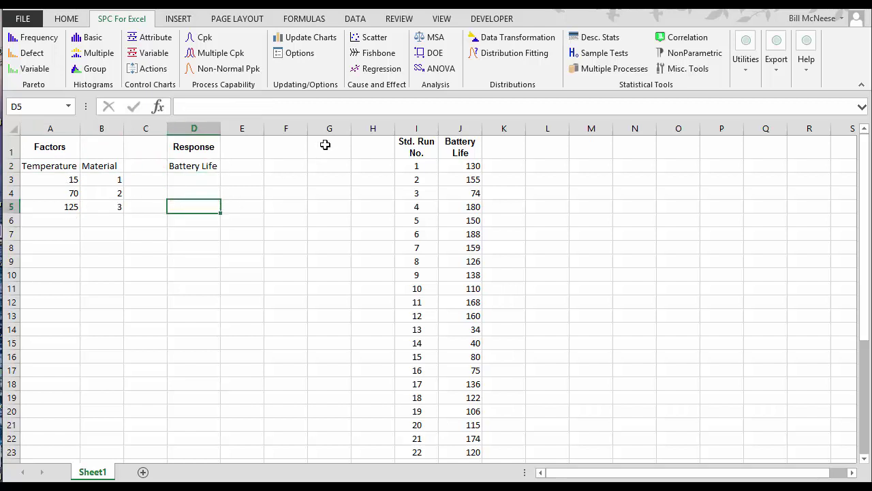
{"action": "left_click", "coordinate": [438, 68]}
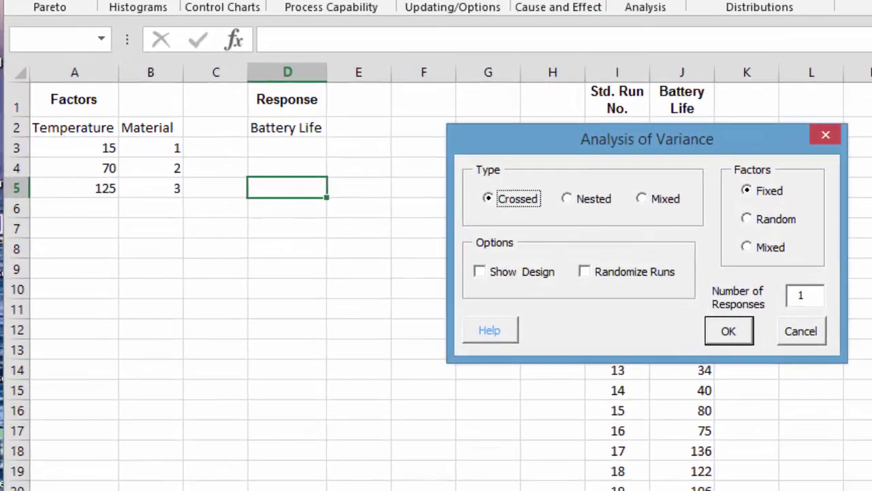
{"action": "left_click_drag", "start_coordinate": [531, 141], "coordinate": [458, 86]}
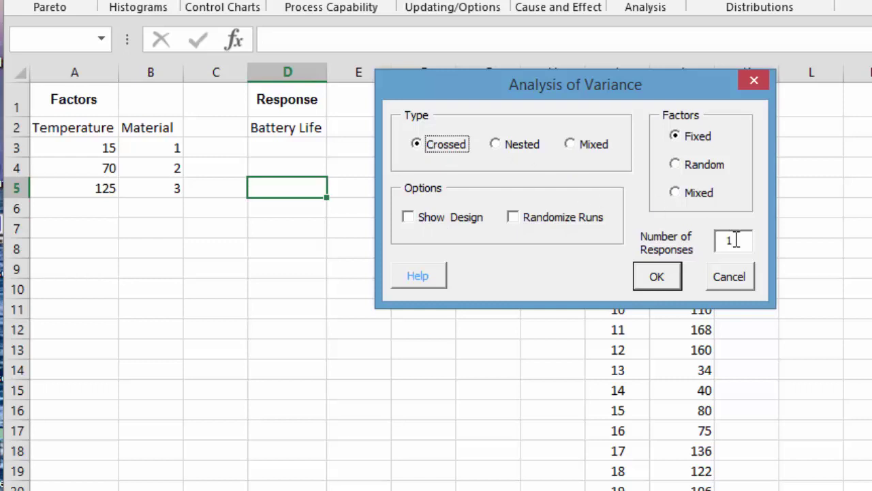
- Accept the crossed fixed design, then set factors to A2:B5, 4 replications and response name D2
{"action": "left_click", "coordinate": [657, 276]}
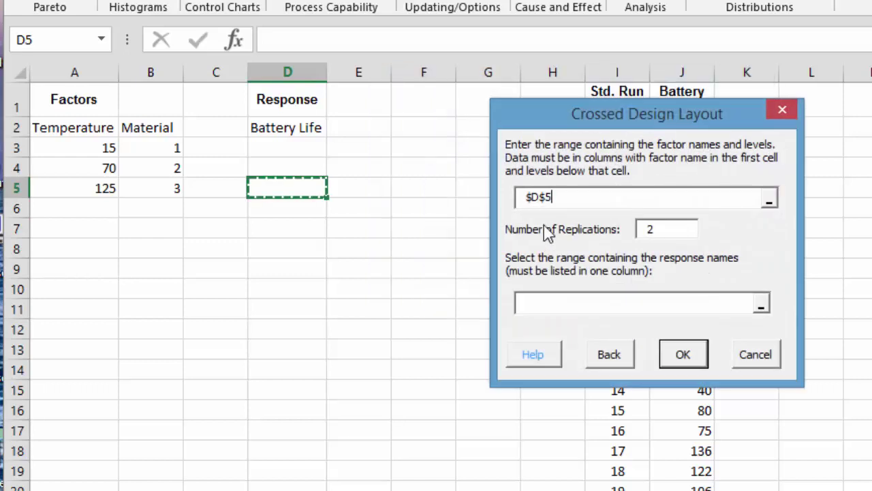
{"action": "left_click_drag", "start_coordinate": [552, 197], "coordinate": [487, 188]}
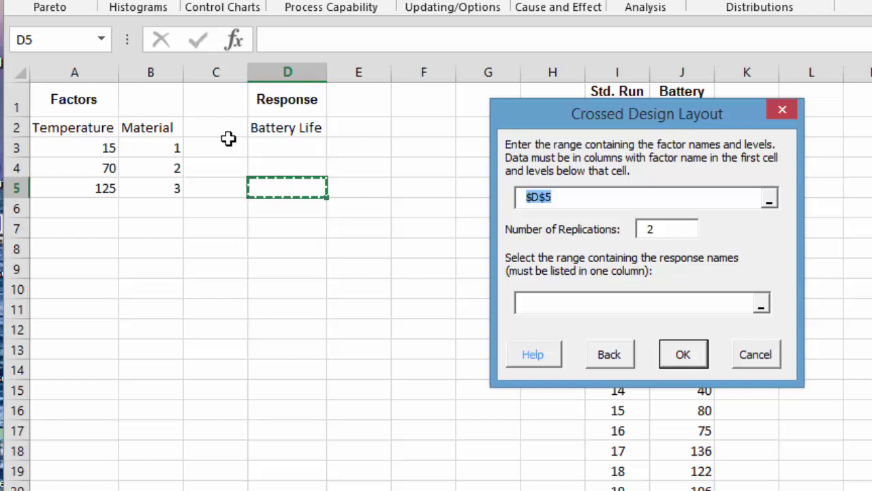
{"action": "left_click", "coordinate": [60, 129]}
{"action": "left_click_drag", "start_coordinate": [60, 130], "coordinate": [142, 180]}
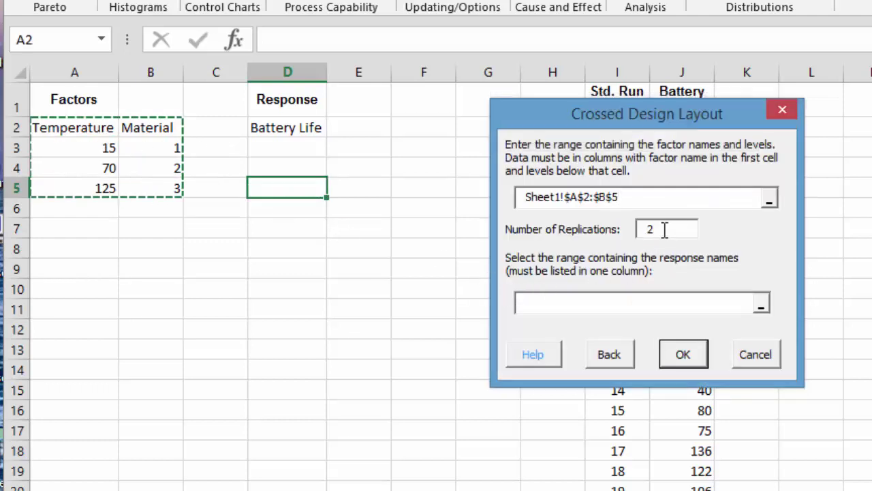
{"action": "key", "text": "Tab"}
{"action": "type", "text": "4"}
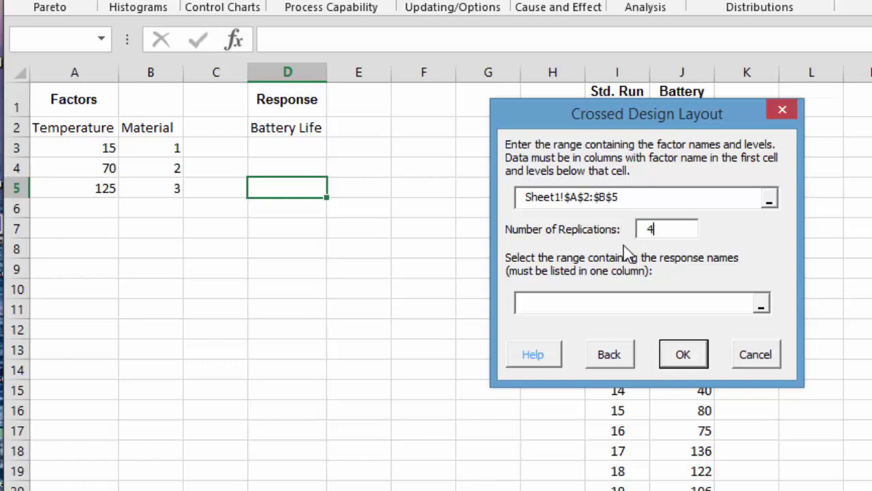
{"action": "left_click", "coordinate": [274, 130]}
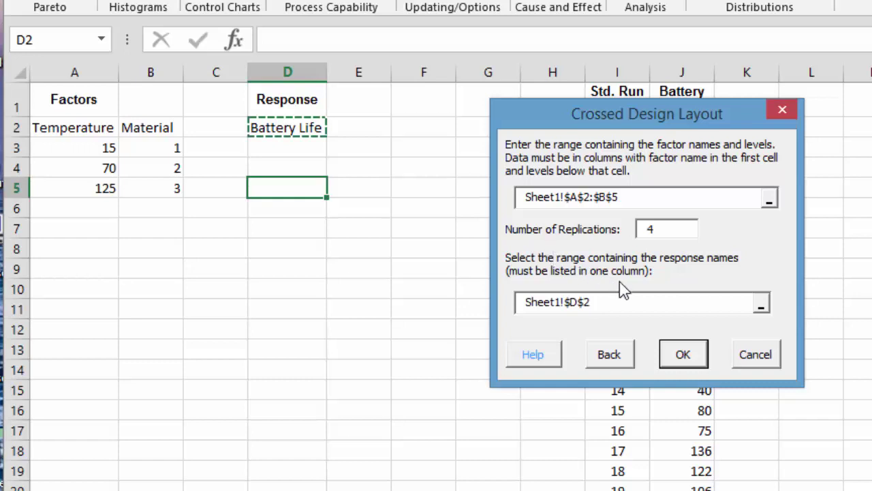
- Generate the crossed design worksheet and review its Std. Run No. through Battery Life columns
{"action": "left_click", "coordinate": [684, 355]}
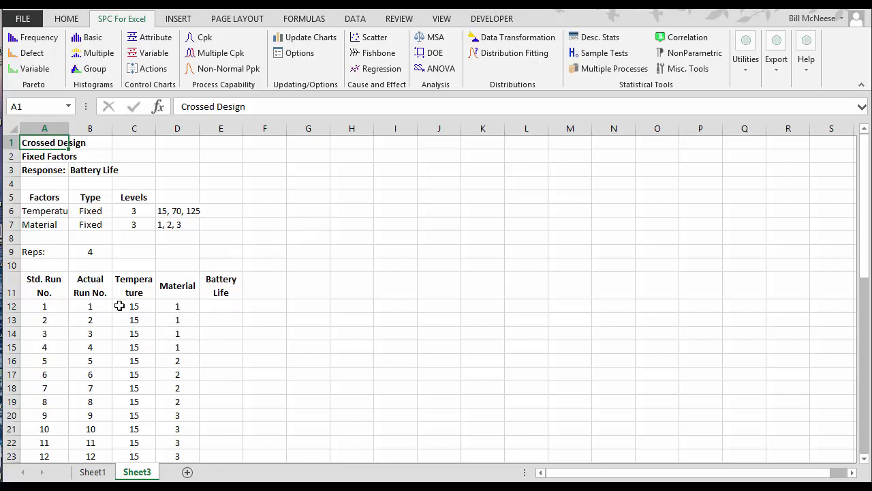
{"action": "left_click", "coordinate": [40, 295]}
{"action": "left_click", "coordinate": [85, 284]}
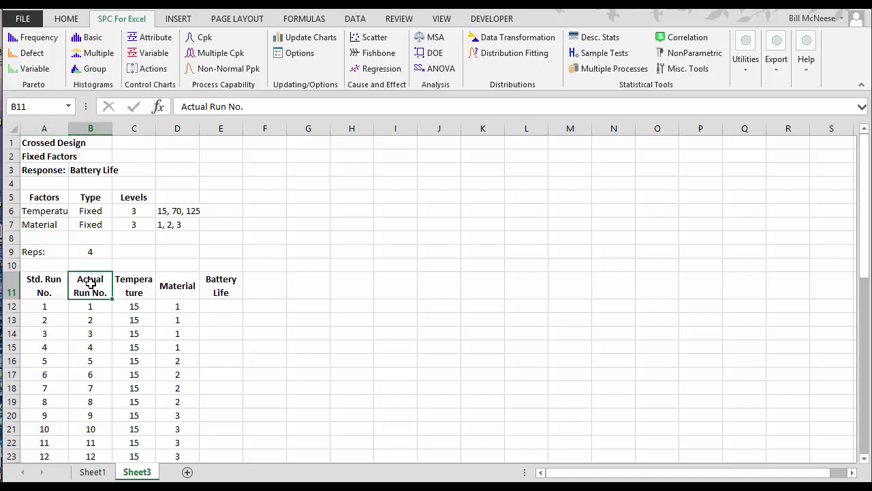
{"action": "left_click", "coordinate": [132, 281]}
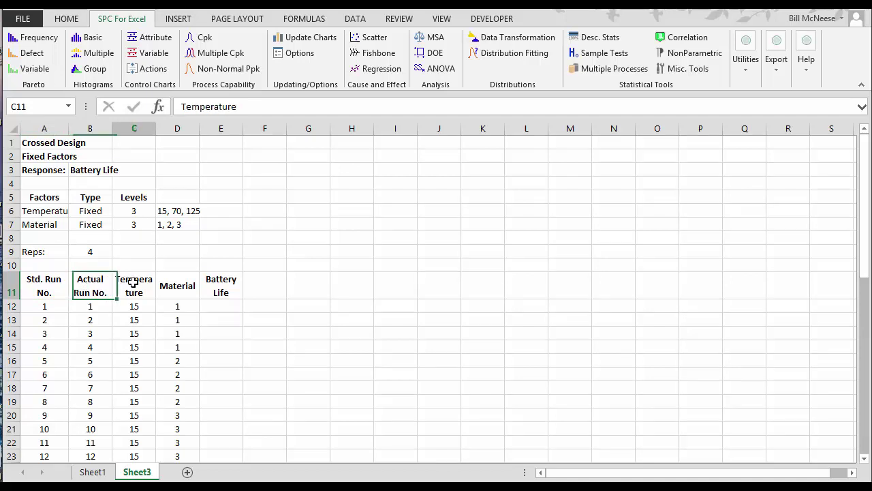
{"action": "left_click", "coordinate": [179, 296]}
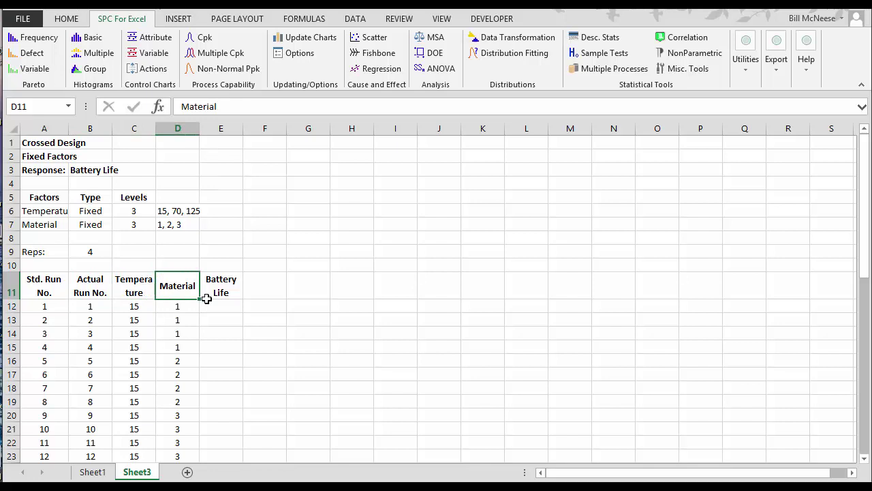
{"action": "left_click", "coordinate": [230, 290]}
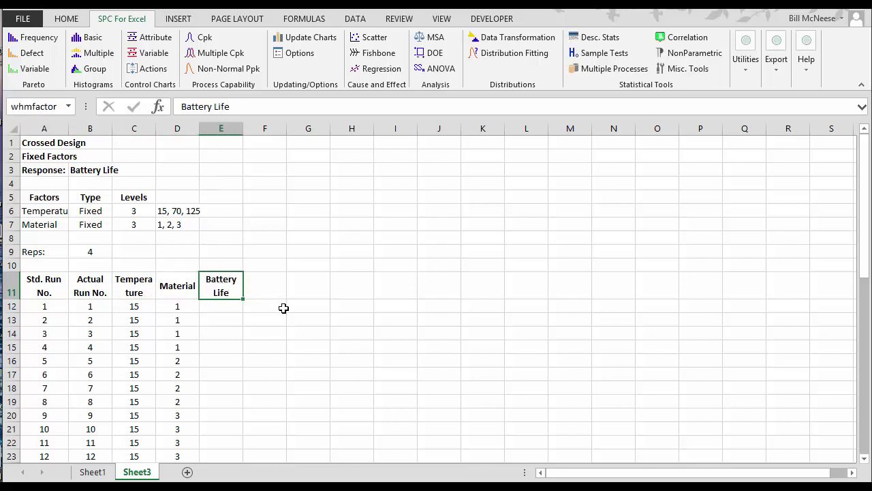
{"action": "left_click", "coordinate": [213, 308]}
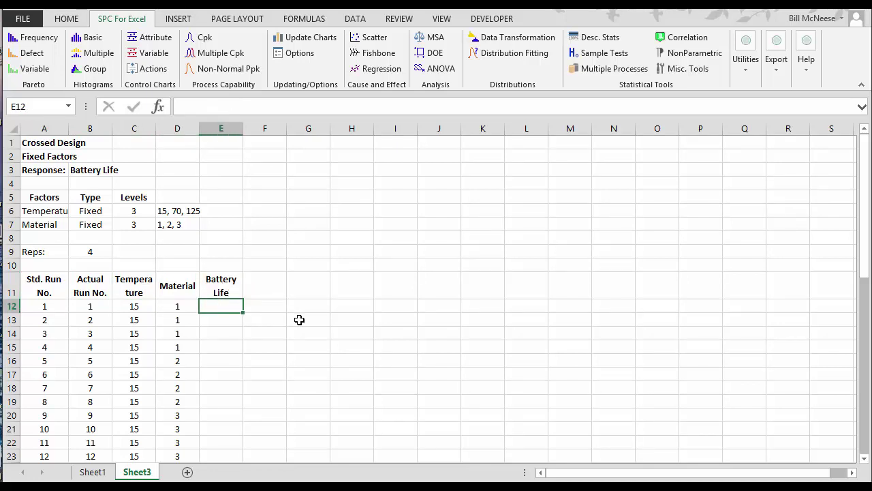
- Copy the Battery Life values from Sheet1 column J into Sheet3's Battery Life column
{"action": "left_click", "coordinate": [90, 472]}
{"action": "left_click_drag", "start_coordinate": [475, 165], "coordinate": [456, 439]}
{"action": "right_click", "coordinate": [466, 356]}
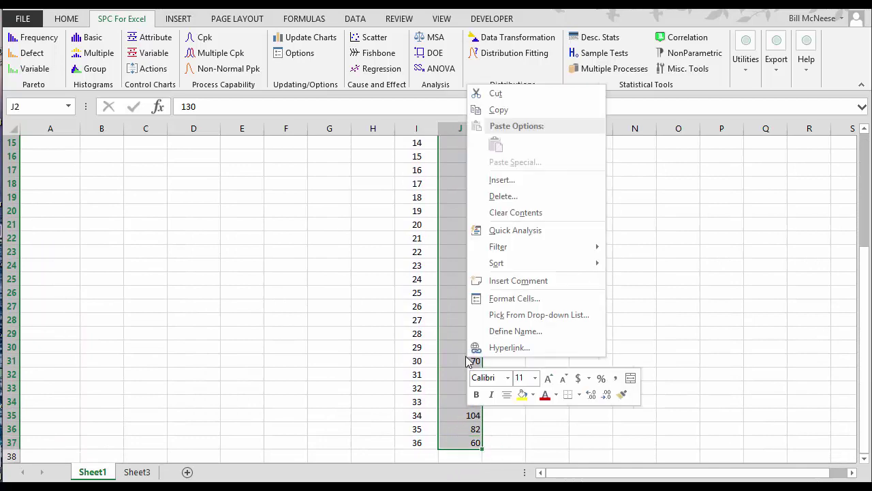
{"action": "left_click", "coordinate": [498, 110]}
{"action": "scroll", "coordinate": [220, 393], "scroll_direction": "up", "scroll_amount": 5}
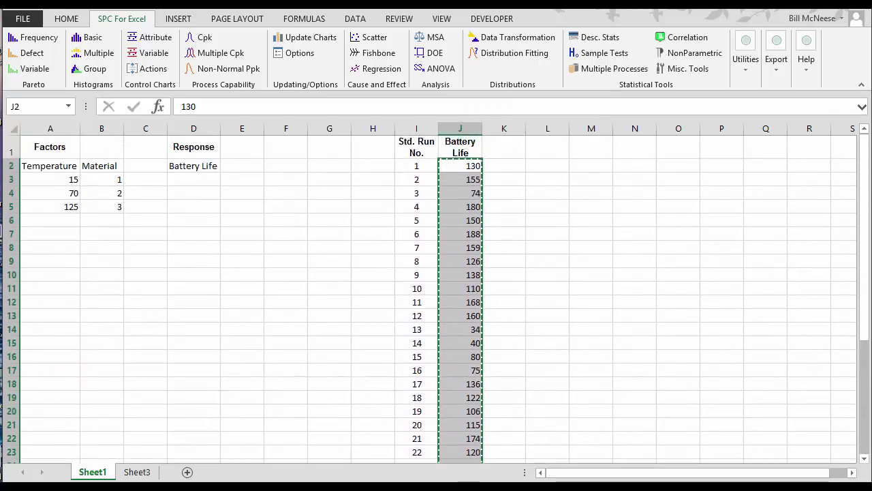
{"action": "left_click", "coordinate": [137, 472]}
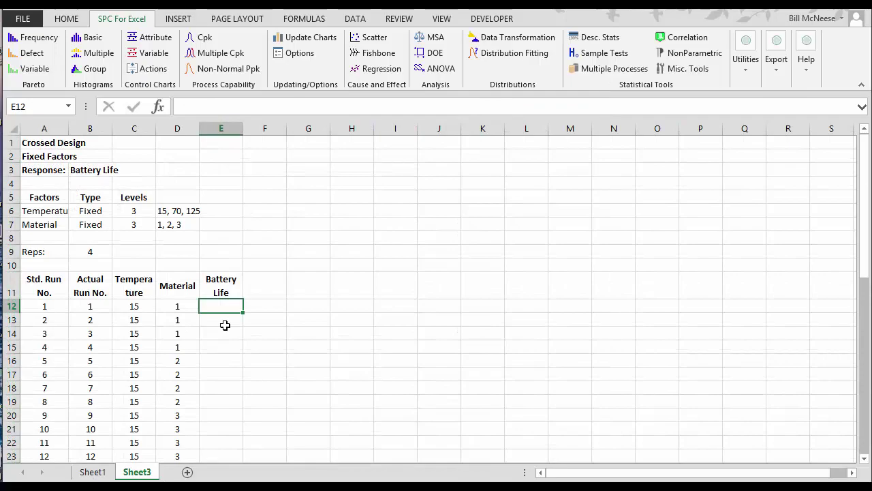
{"action": "key", "text": "ctrl+v"}
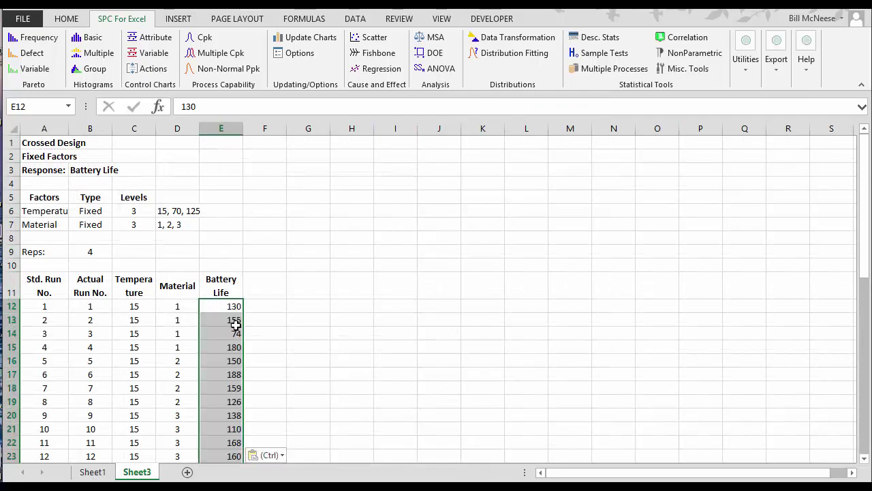
{"action": "left_click", "coordinate": [346, 311]}
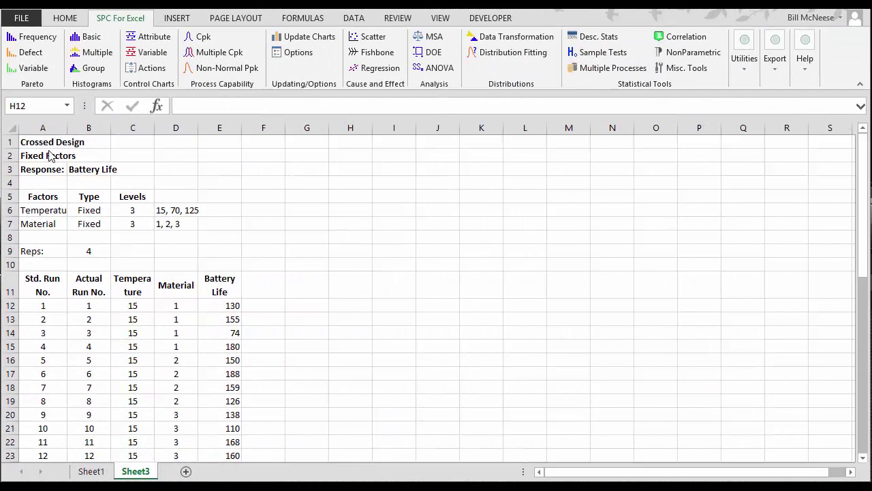
- Put the active cell inside the design data at A3
{"action": "key", "text": "F2"}
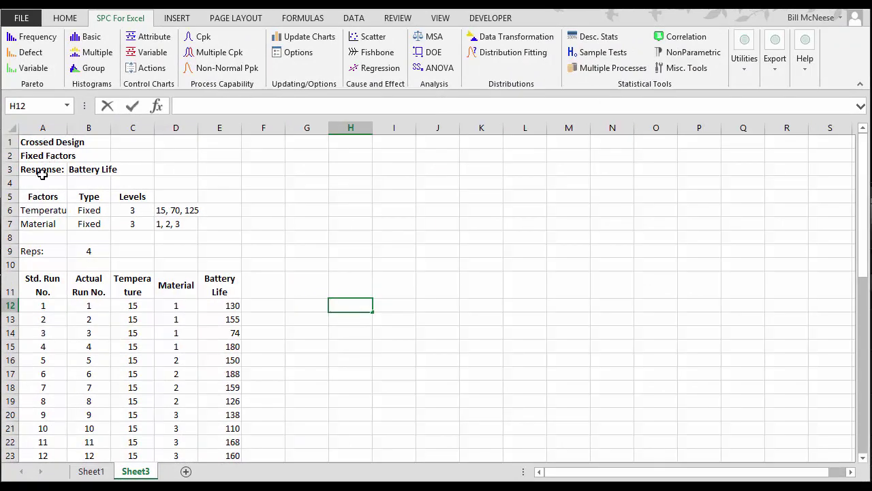
{"action": "left_click", "coordinate": [42, 171]}
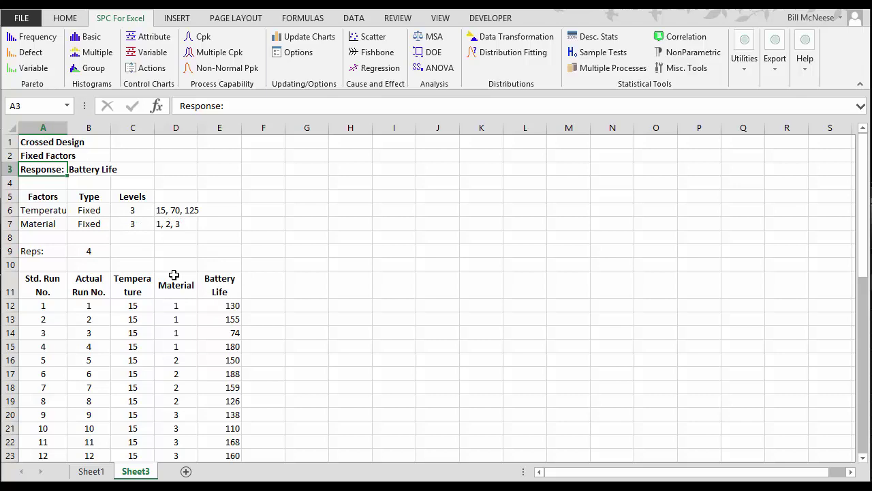
{"action": "left_click_drag", "start_coordinate": [864, 225], "coordinate": [851, 178]}
- Run the ANOVA with Residuals Analysis, Components of Variance and F Calculation Information outputs
{"action": "left_click", "coordinate": [436, 71]}
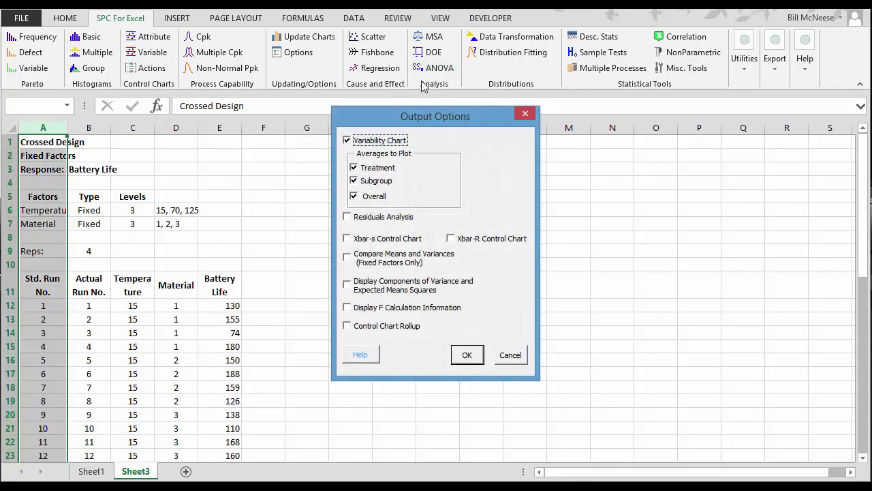
{"action": "left_click_drag", "start_coordinate": [368, 124], "coordinate": [308, 114]}
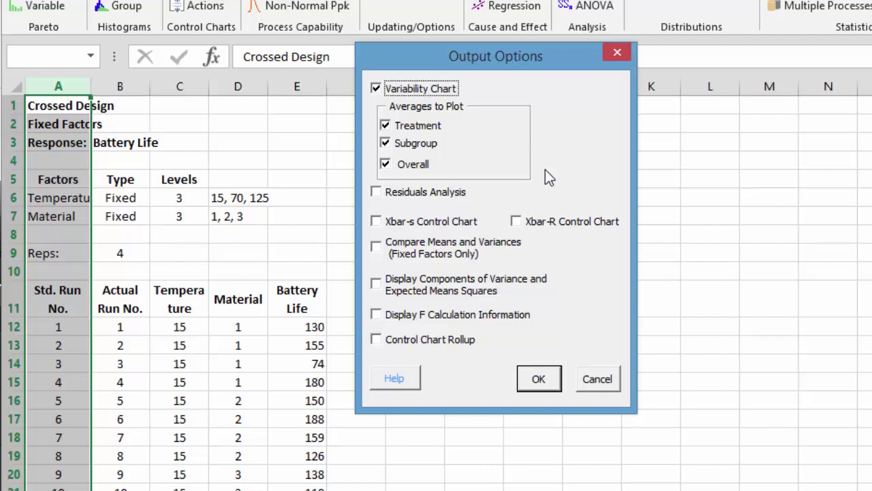
{"action": "left_click", "coordinate": [377, 192]}
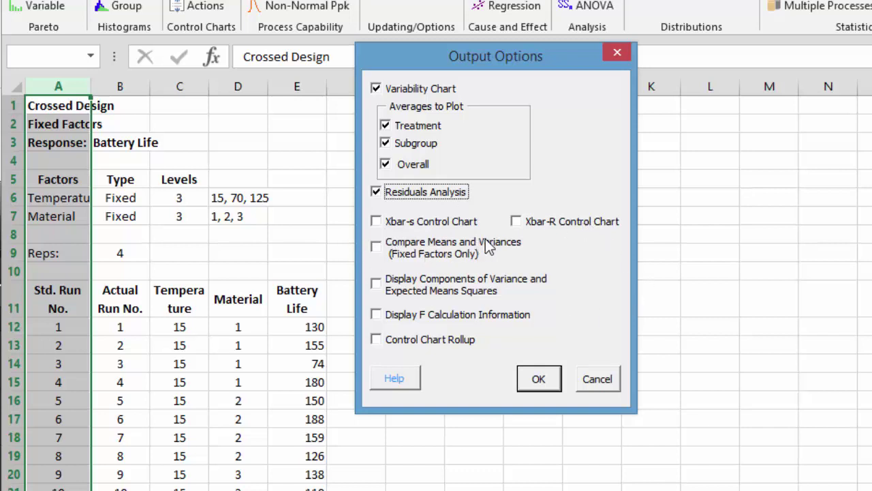
{"action": "left_click", "coordinate": [377, 284]}
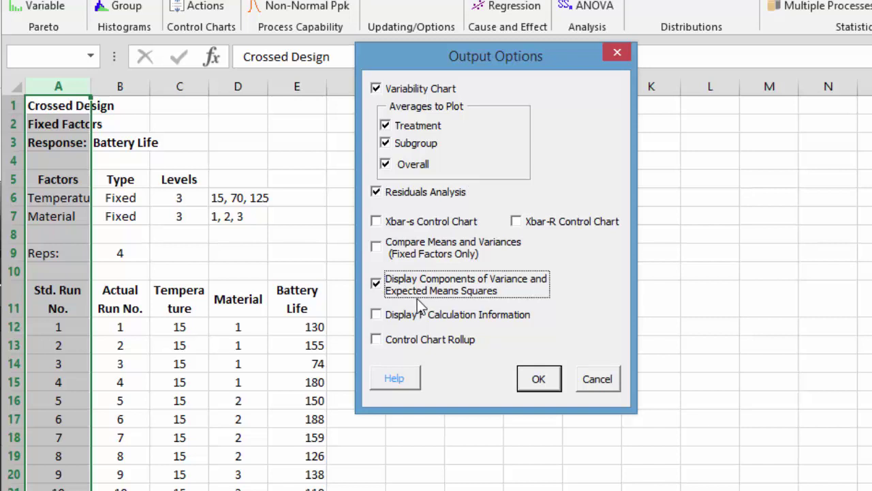
{"action": "left_click", "coordinate": [377, 316]}
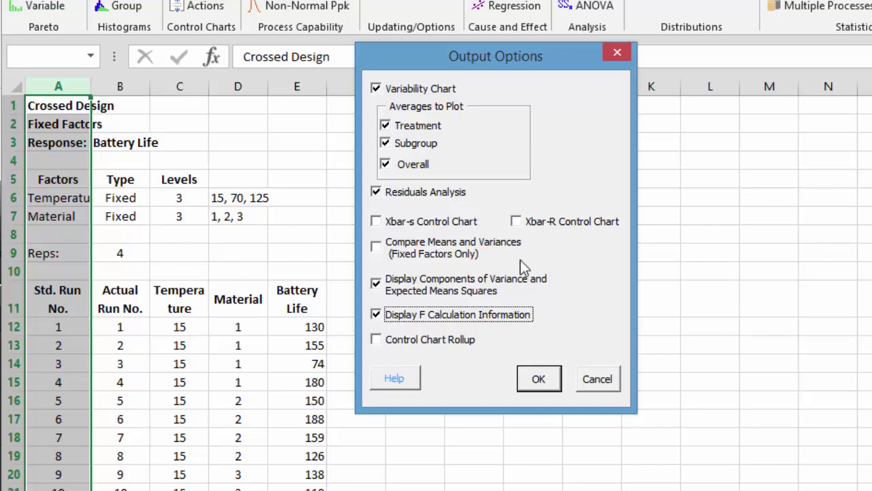
{"action": "left_click", "coordinate": [539, 380]}
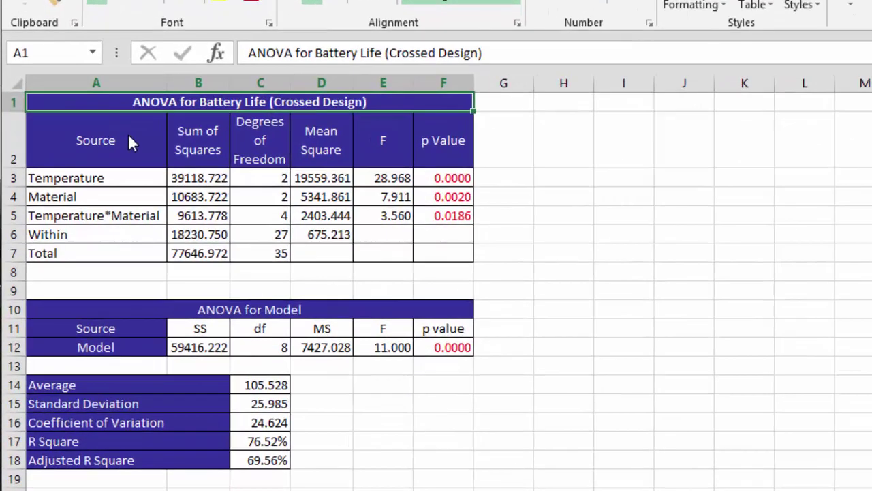
- Review the ANOVA table columns and effect p values, including the Temperature*Material p value 0.0186
{"action": "left_click", "coordinate": [129, 134]}
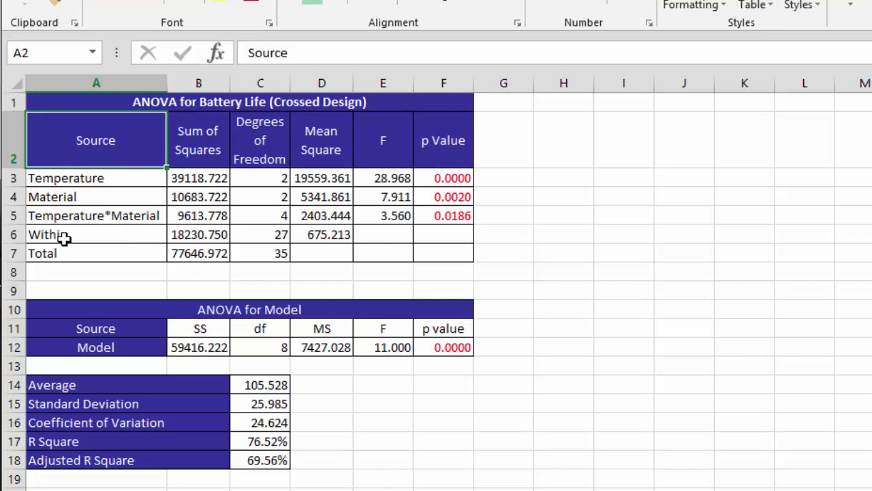
{"action": "left_click", "coordinate": [186, 144]}
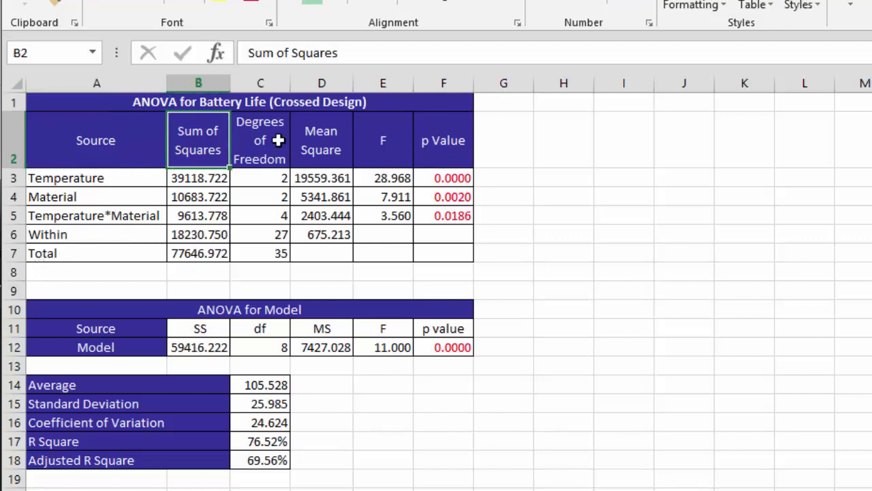
{"action": "left_click", "coordinate": [249, 139]}
{"action": "left_click", "coordinate": [315, 135]}
{"action": "left_click", "coordinate": [372, 139]}
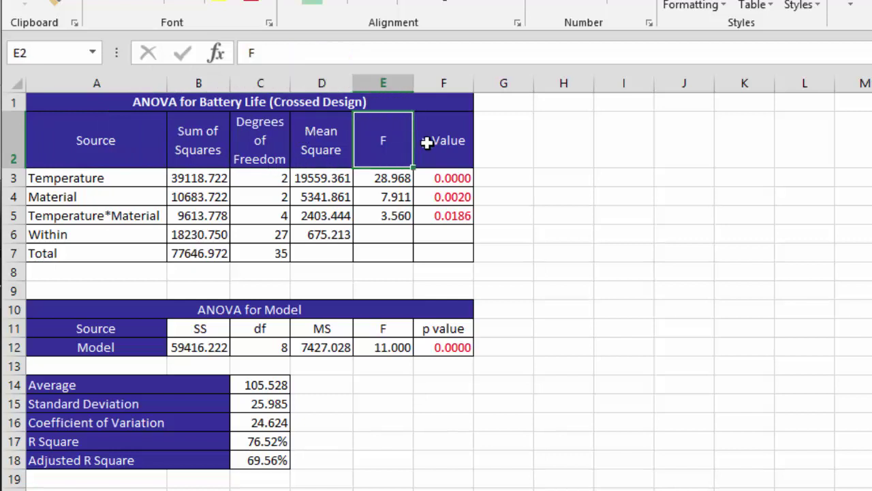
{"action": "left_click_drag", "start_coordinate": [428, 142], "coordinate": [435, 219]}
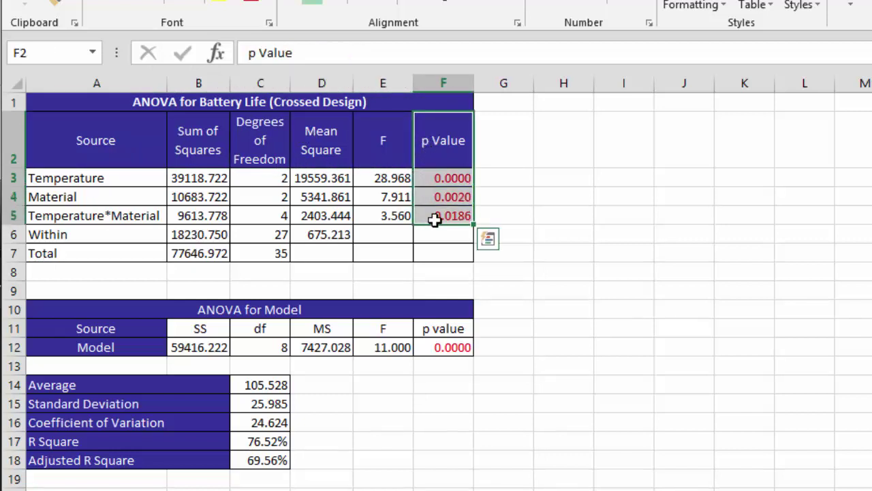
{"action": "left_click", "coordinate": [386, 271]}
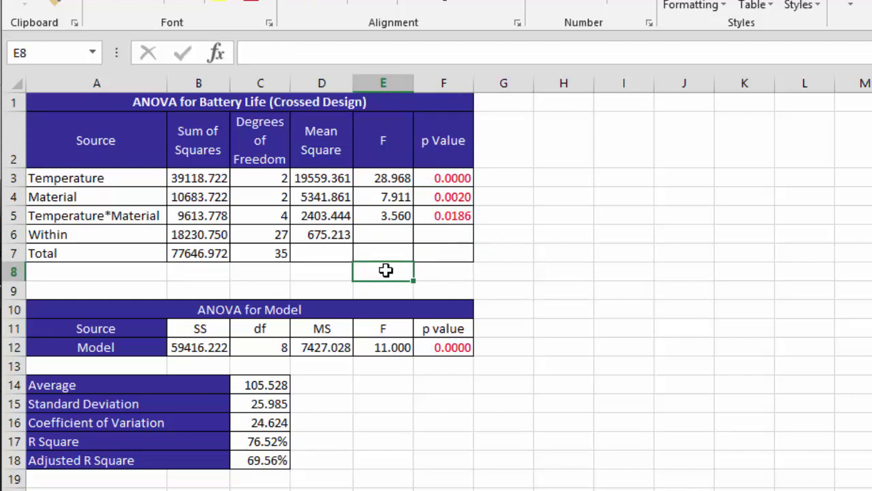
{"action": "left_click", "coordinate": [434, 181]}
{"action": "left_click", "coordinate": [433, 199]}
{"action": "left_click", "coordinate": [430, 215]}
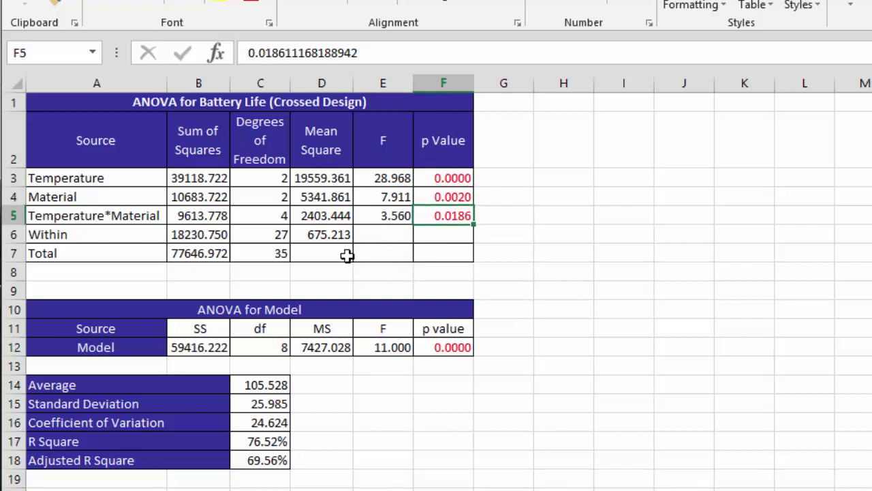
- Review the effect rows, the model ANOVA p value, and summary statistics like R Square 76.52%
{"action": "left_click", "coordinate": [58, 179]}
{"action": "left_click", "coordinate": [58, 198]}
{"action": "left_click", "coordinate": [71, 215]}
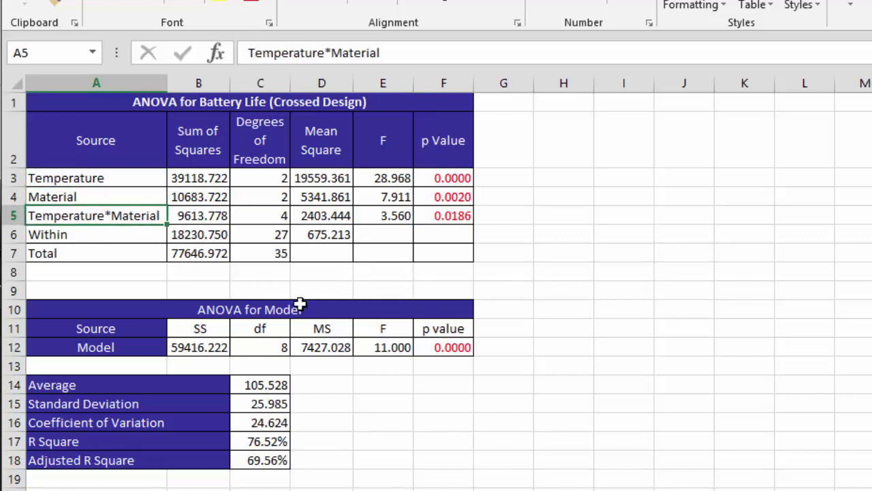
{"action": "left_click", "coordinate": [194, 310]}
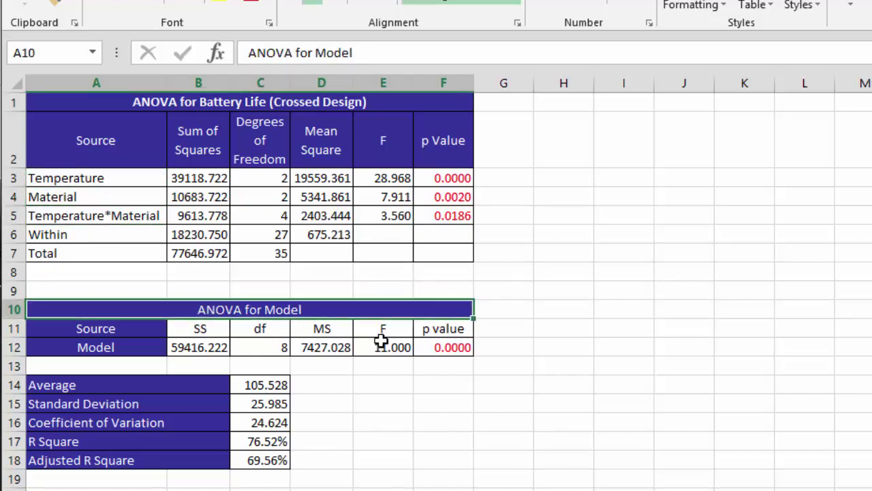
{"action": "left_click", "coordinate": [446, 349]}
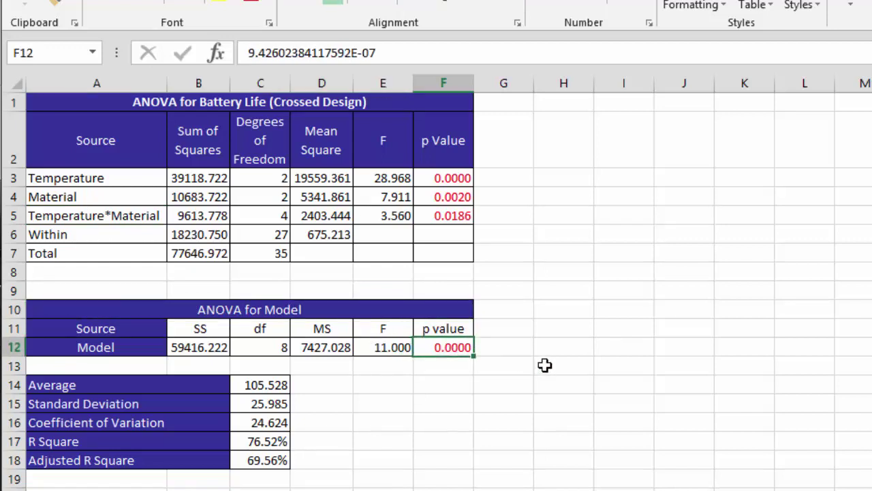
{"action": "left_click", "coordinate": [58, 389]}
{"action": "left_click", "coordinate": [72, 408]}
{"action": "left_click", "coordinate": [115, 424]}
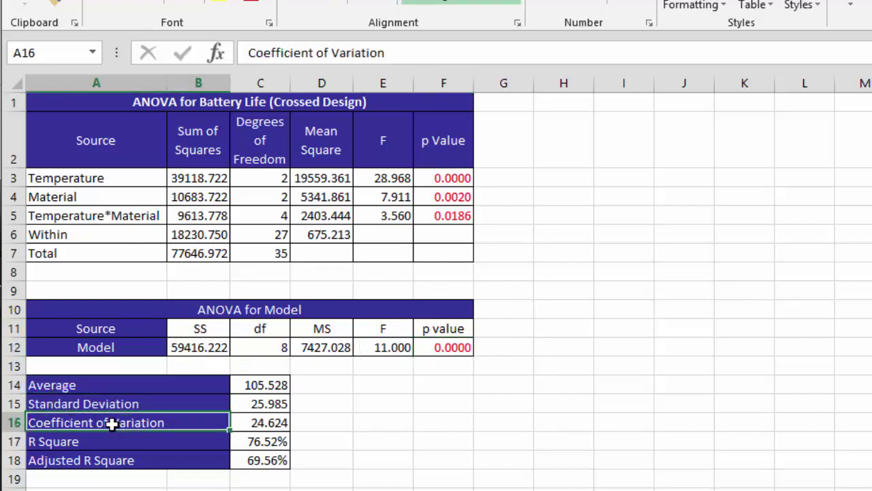
{"action": "left_click", "coordinate": [118, 444]}
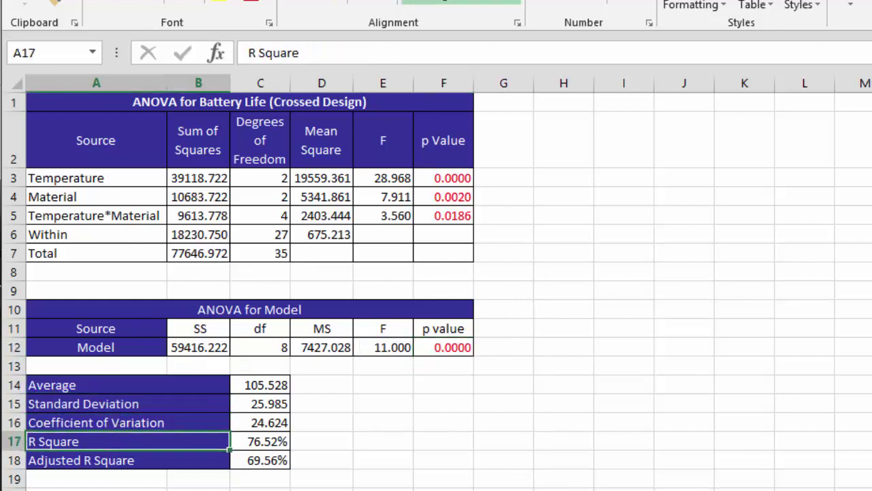
{"action": "scroll", "coordinate": [437, 291], "scroll_direction": "down", "scroll_amount": 4}
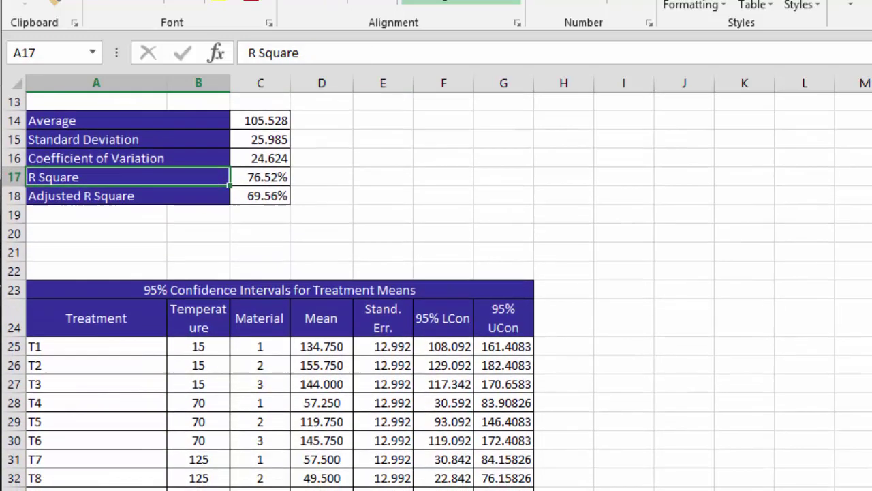
{"action": "scroll", "coordinate": [436, 291], "scroll_direction": "down", "scroll_amount": 1}
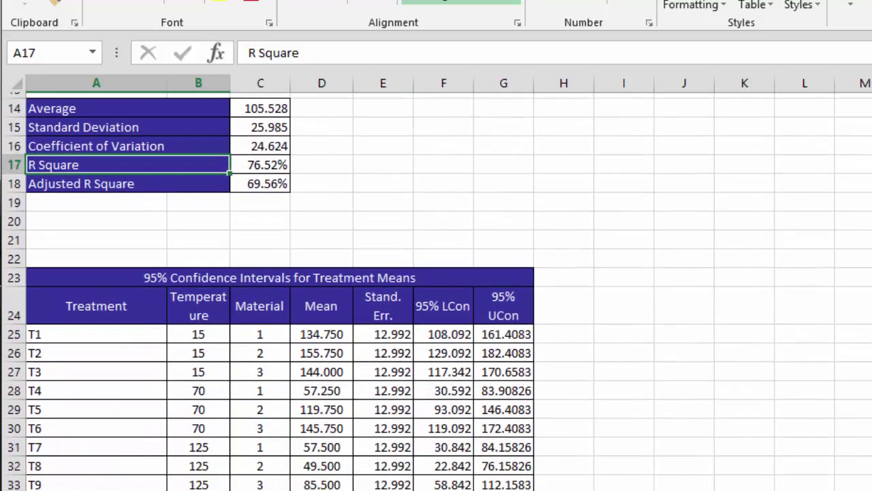
{"action": "scroll", "coordinate": [436, 291], "scroll_direction": "down", "scroll_amount": 4}
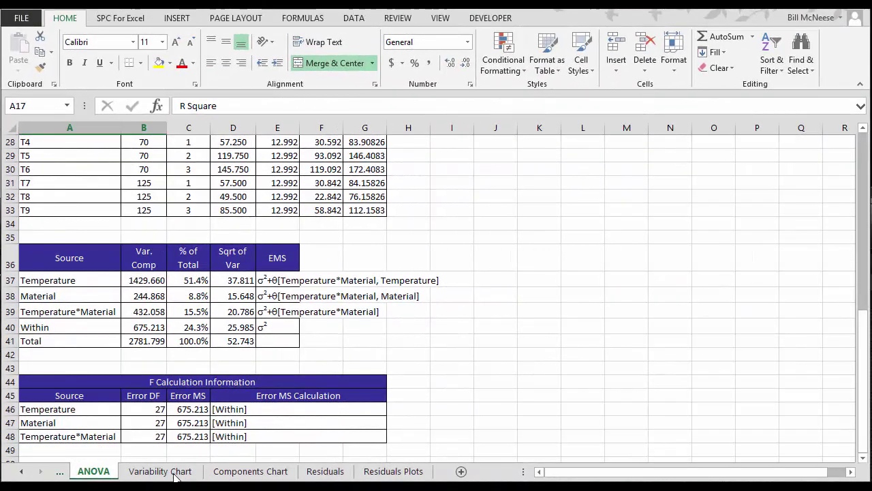
- View the Variability Chart of Battery Life by Material within Temperatures 15, 70 and 125
{"action": "left_click", "coordinate": [161, 471]}
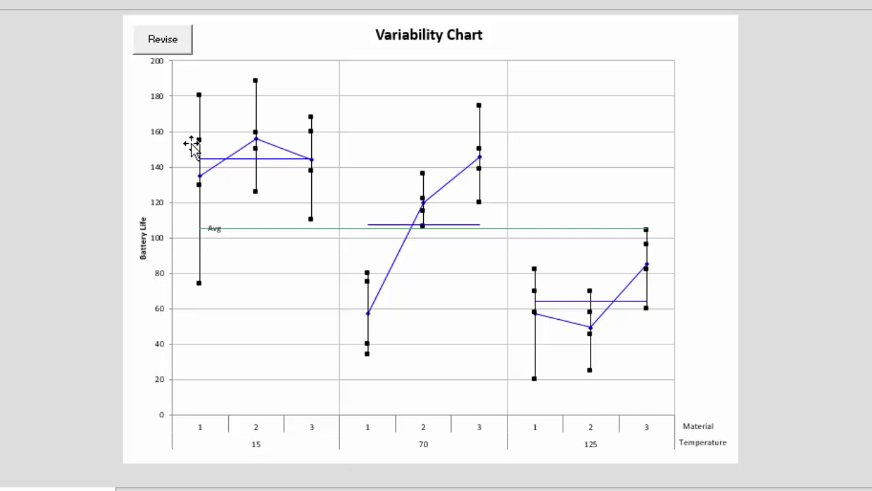
{"action": "mouse_move", "coordinate": [203, 171]}
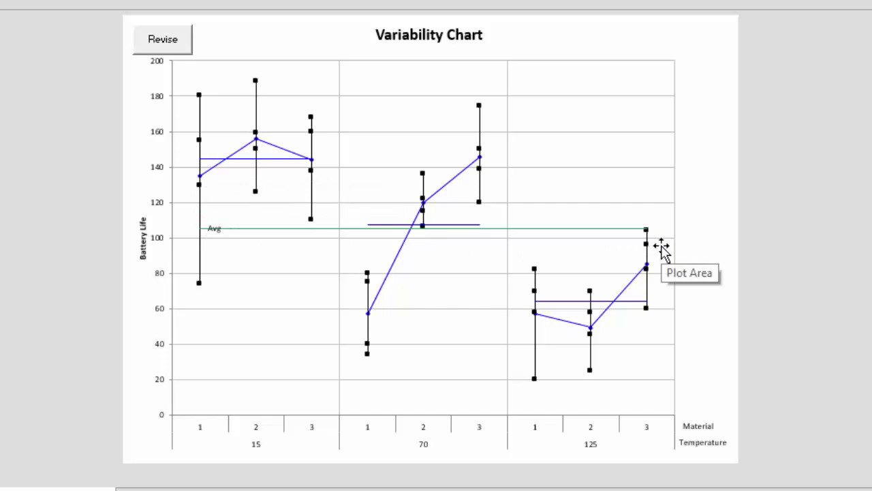
- Redraw the variability chart with plotting order Material 1 and Temperature 2
{"action": "left_click", "coordinate": [173, 42]}
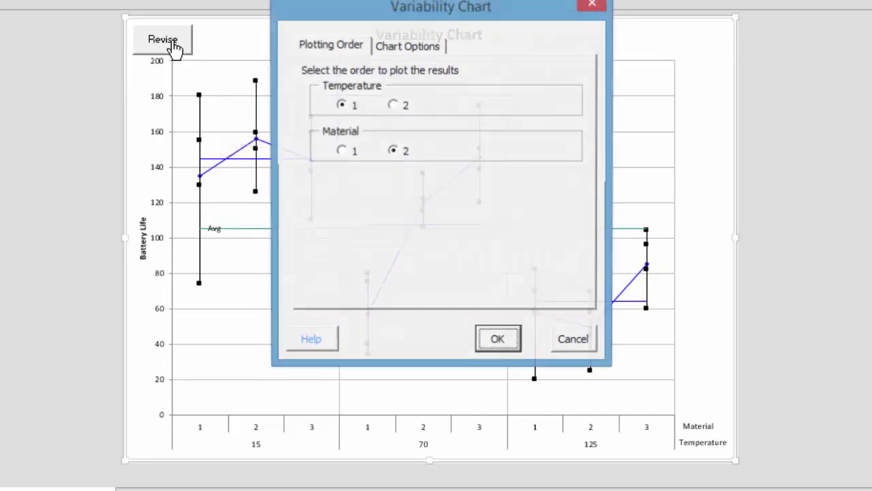
{"action": "left_click", "coordinate": [395, 105]}
{"action": "left_click", "coordinate": [341, 152]}
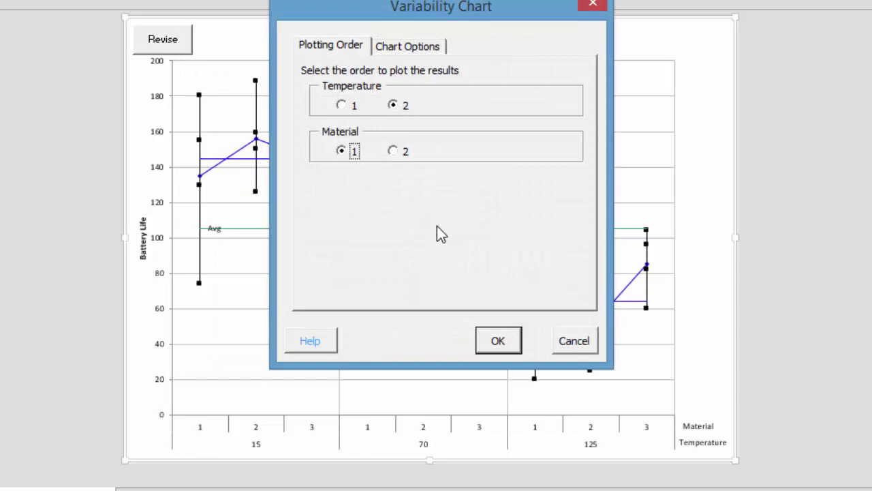
{"action": "left_click", "coordinate": [492, 344]}
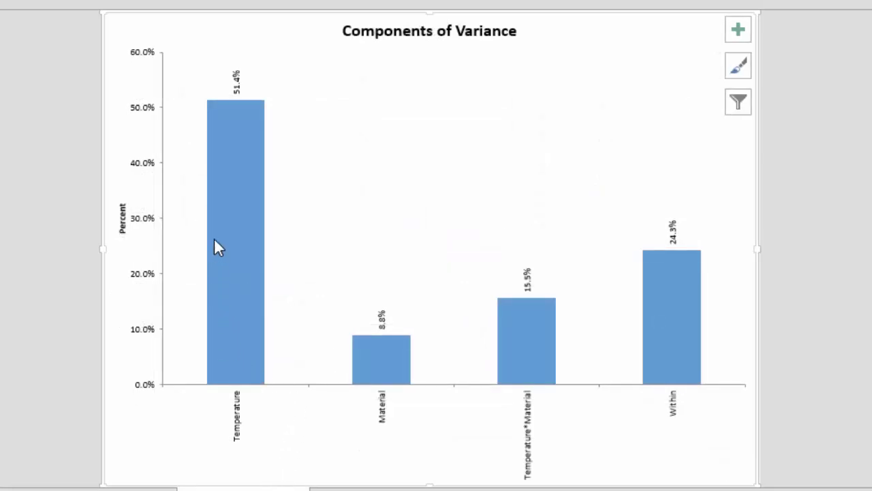
- Examine the Components of Variance chart: Temperature 51.4%, Material 8.8%, interaction 15.5%, Within 24.3%
{"action": "mouse_move", "coordinate": [217, 166]}
{"action": "mouse_move", "coordinate": [531, 335]}
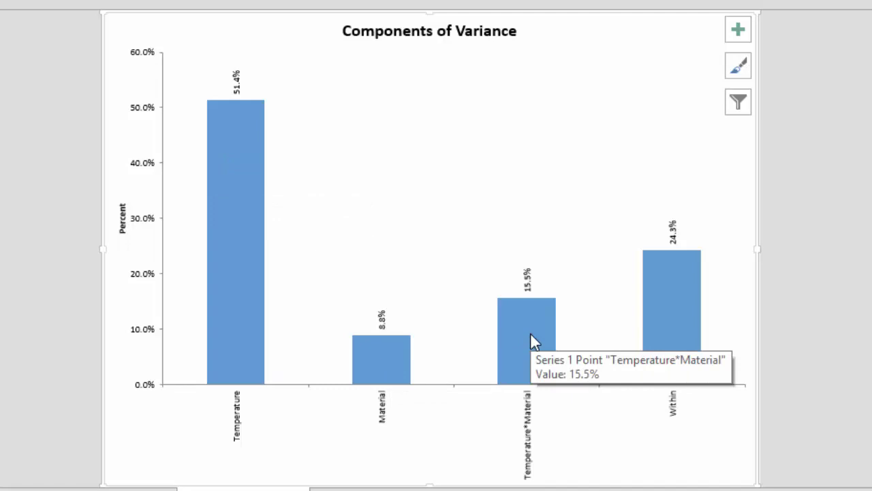
{"action": "mouse_move", "coordinate": [687, 304]}
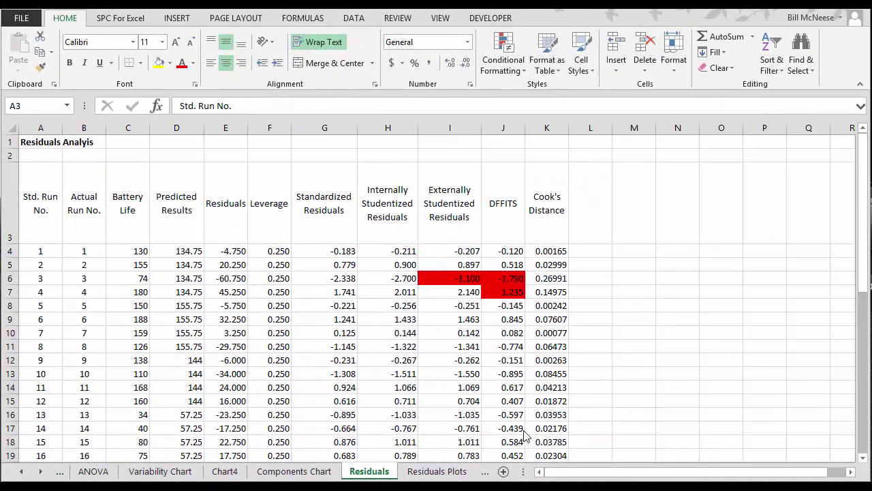
{"action": "left_click", "coordinate": [121, 213]}
{"action": "left_click", "coordinate": [181, 221]}
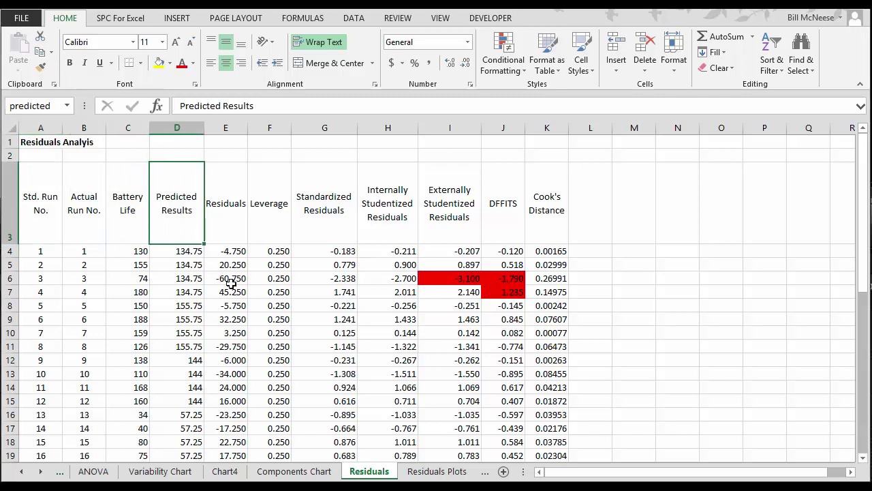
{"action": "left_click", "coordinate": [213, 224]}
{"action": "left_click", "coordinate": [266, 230]}
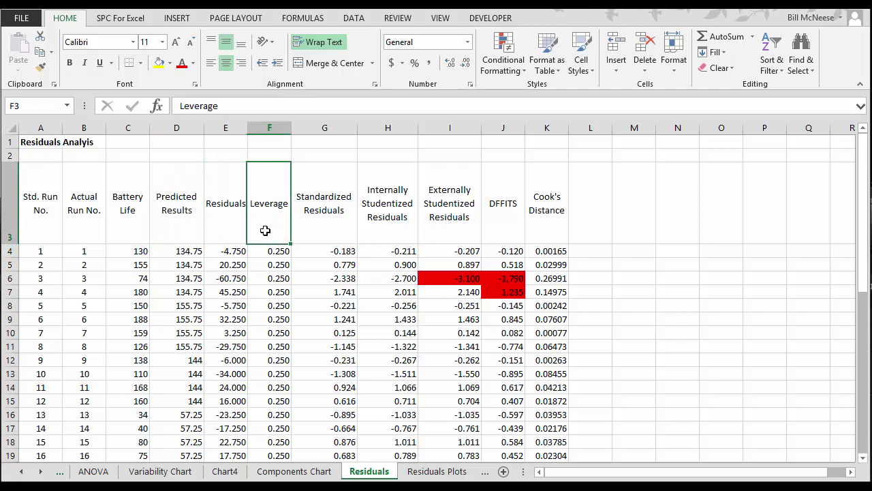
{"action": "left_click", "coordinate": [318, 237]}
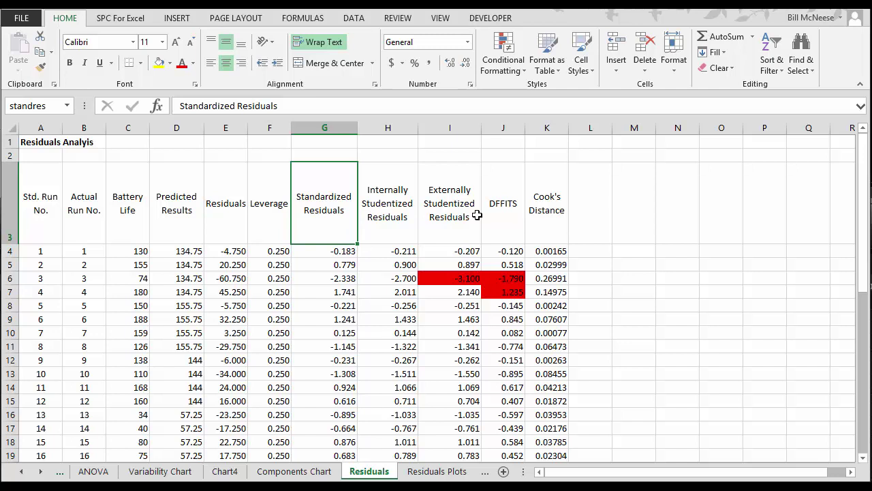
{"action": "left_click", "coordinate": [503, 214]}
{"action": "left_click", "coordinate": [551, 211]}
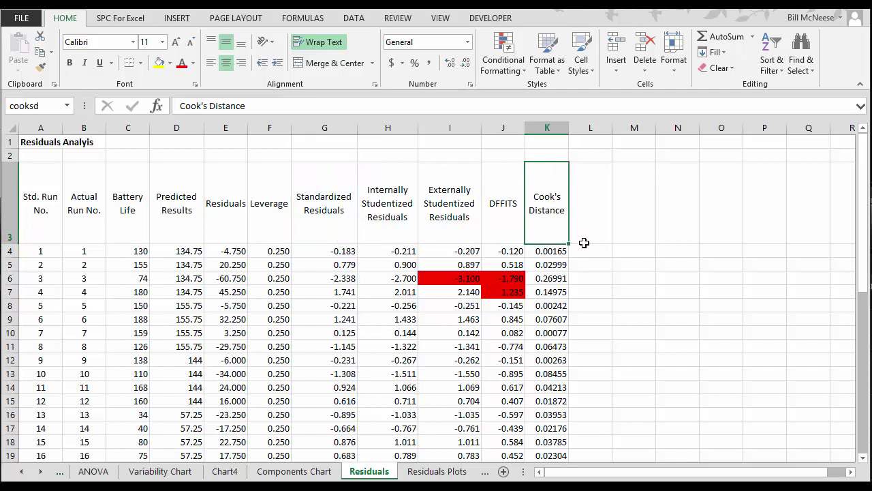
{"action": "left_click", "coordinate": [380, 333]}
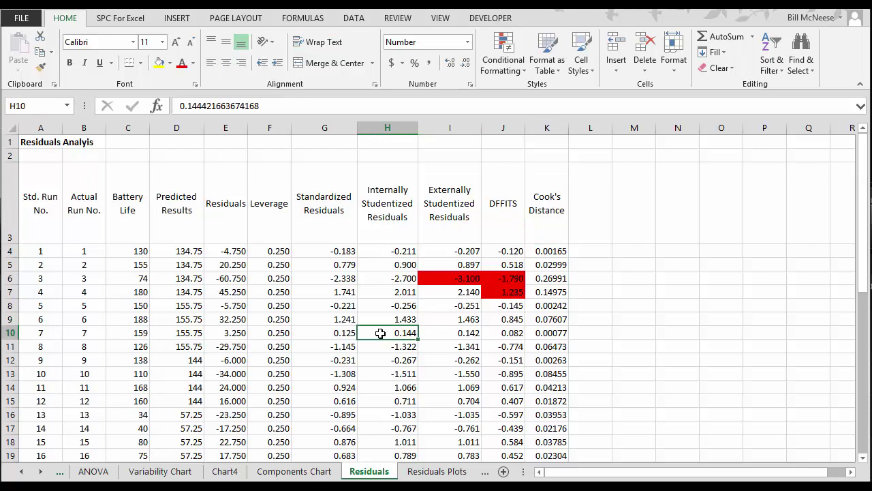
{"action": "left_click", "coordinate": [446, 279]}
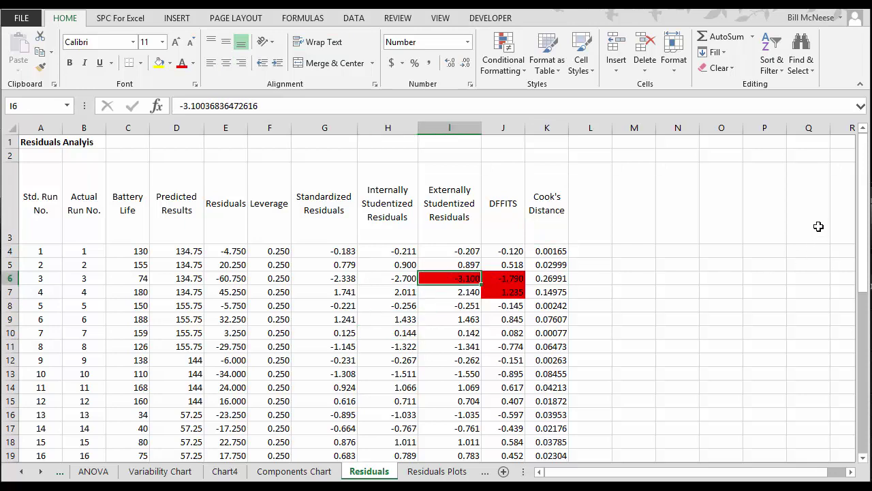
{"action": "left_click_drag", "start_coordinate": [864, 225], "coordinate": [864, 139]}
{"action": "left_click", "coordinate": [48, 266]}
{"action": "left_click", "coordinate": [39, 279]}
{"action": "left_click", "coordinate": [43, 291]}
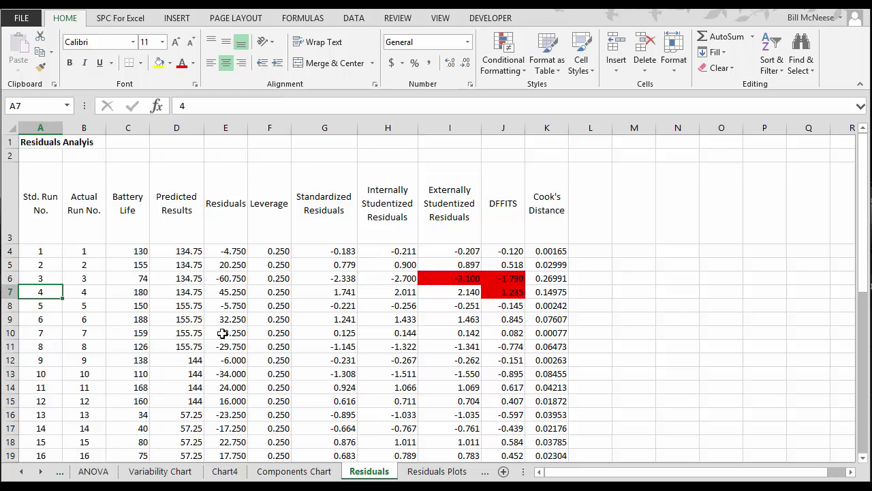
- On Residuals Plots, replace the normal probability plot with a Predicted versus Actual Values chart
{"action": "left_click", "coordinate": [420, 475]}
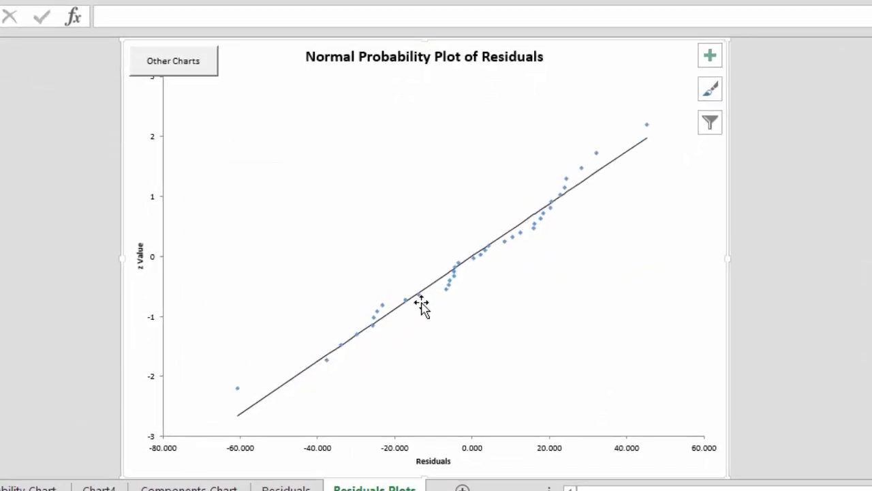
{"action": "left_click", "coordinate": [34, 156]}
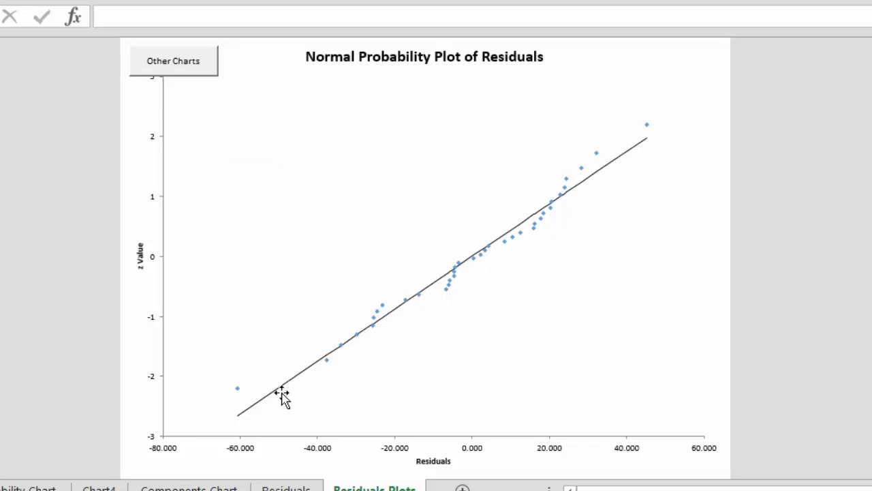
{"action": "mouse_move", "coordinate": [268, 407]}
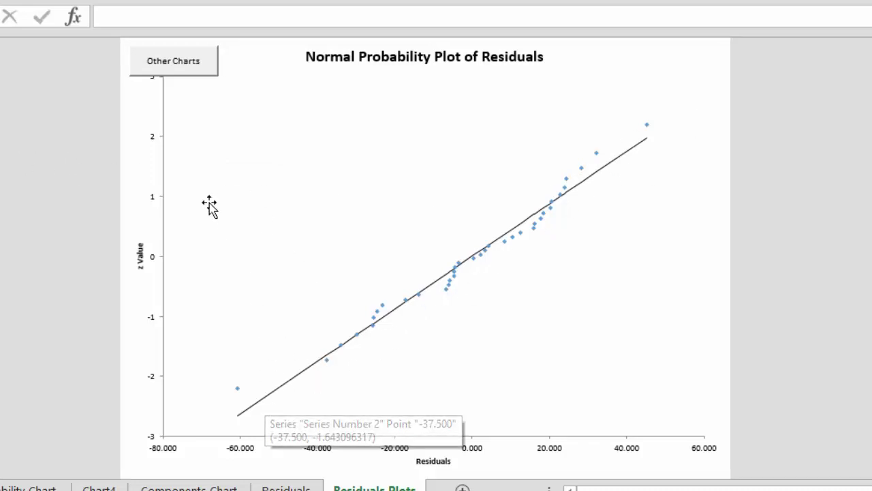
{"action": "left_click", "coordinate": [172, 72]}
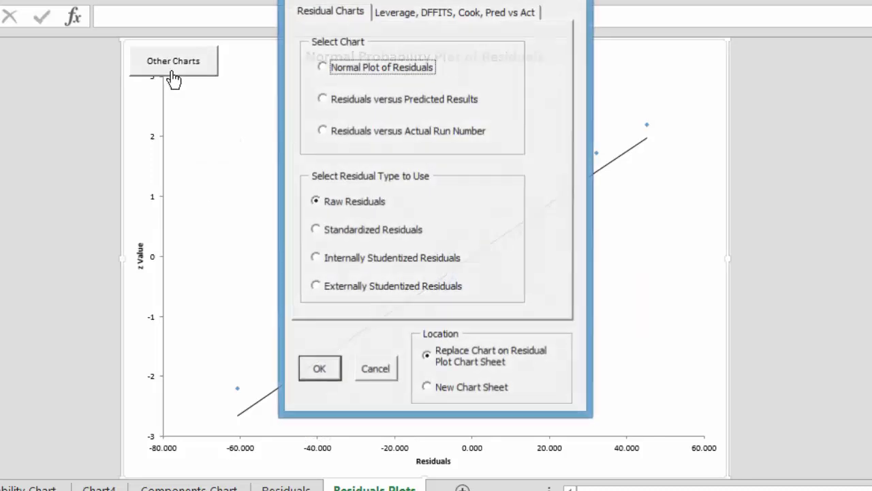
{"action": "left_click", "coordinate": [379, 74]}
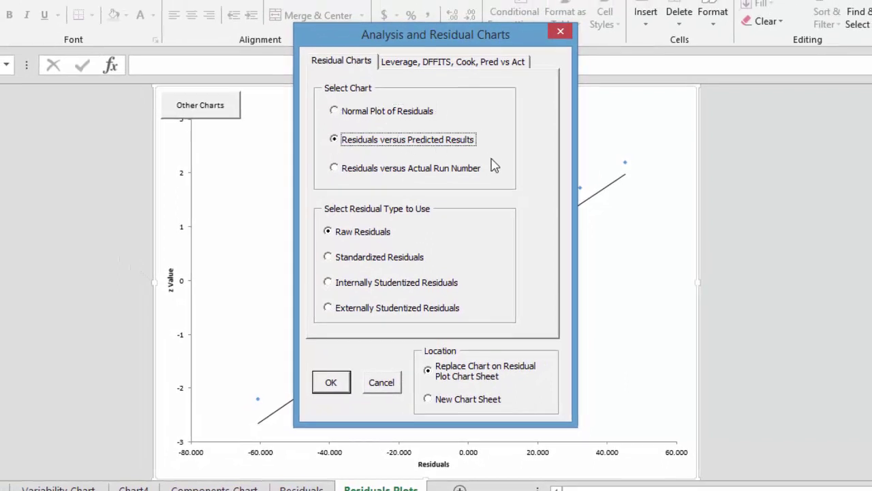
{"action": "left_click", "coordinate": [445, 170]}
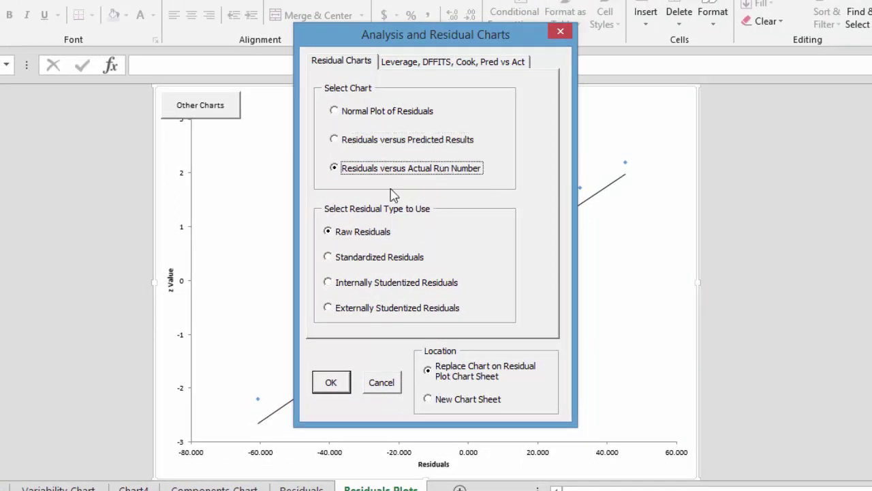
{"action": "left_click", "coordinate": [411, 61]}
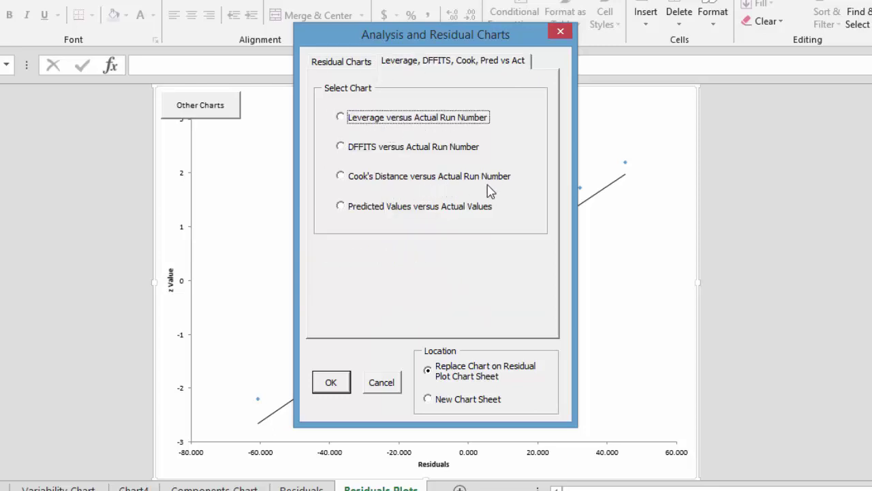
{"action": "left_click", "coordinate": [341, 206]}
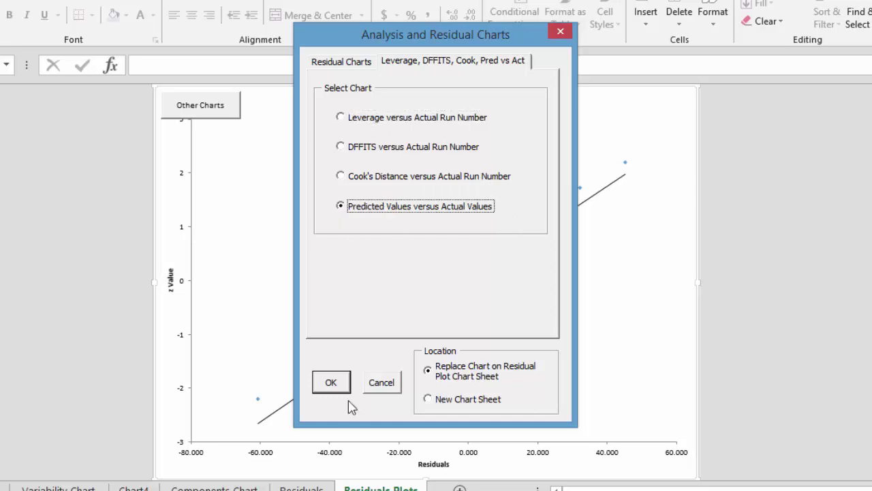
{"action": "left_click", "coordinate": [331, 383]}
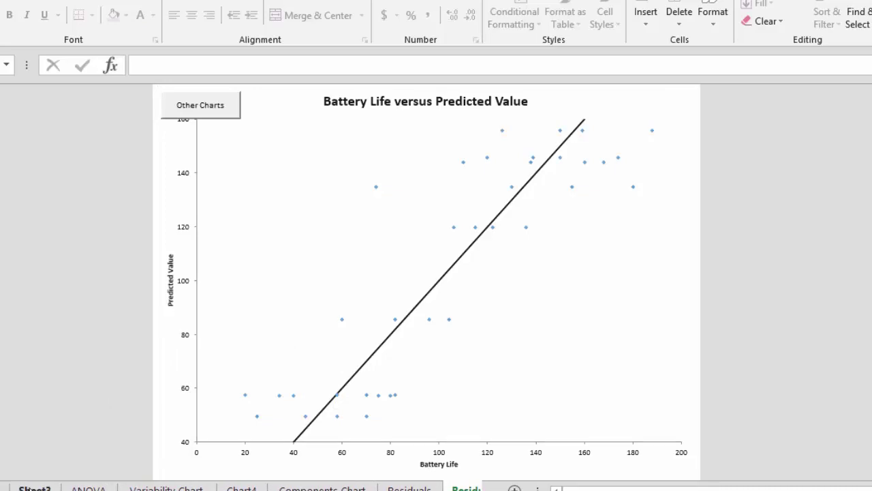
- Return to Sheet1's Battery Life data, then open and cancel the SPC for Excel ANOVA setup
{"action": "left_click", "coordinate": [34, 488]}
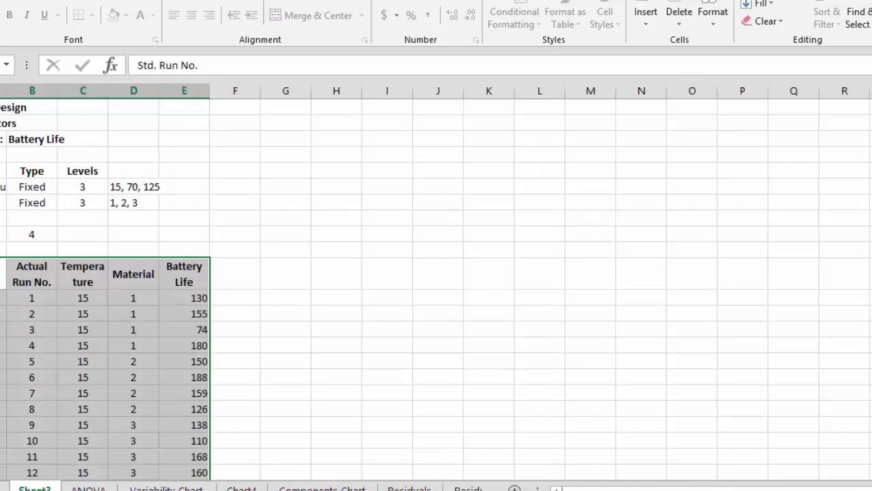
{"action": "left_click", "coordinate": [35, 488]}
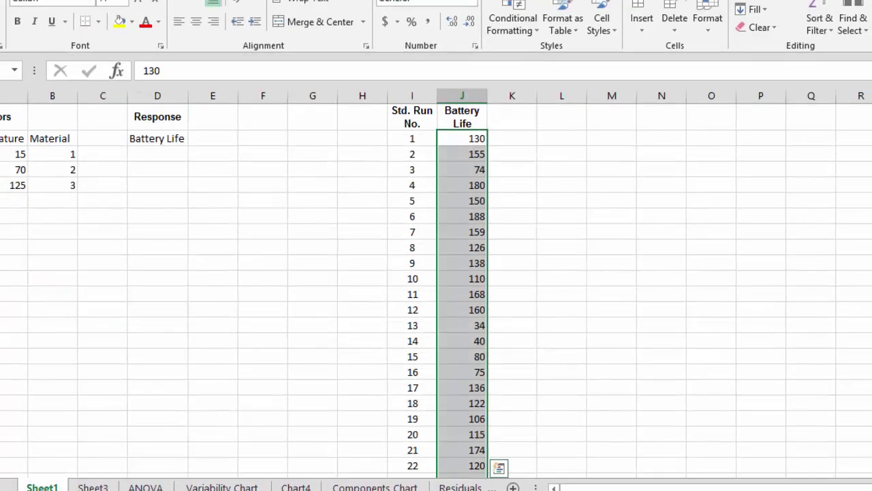
{"action": "left_click", "coordinate": [120, 18]}
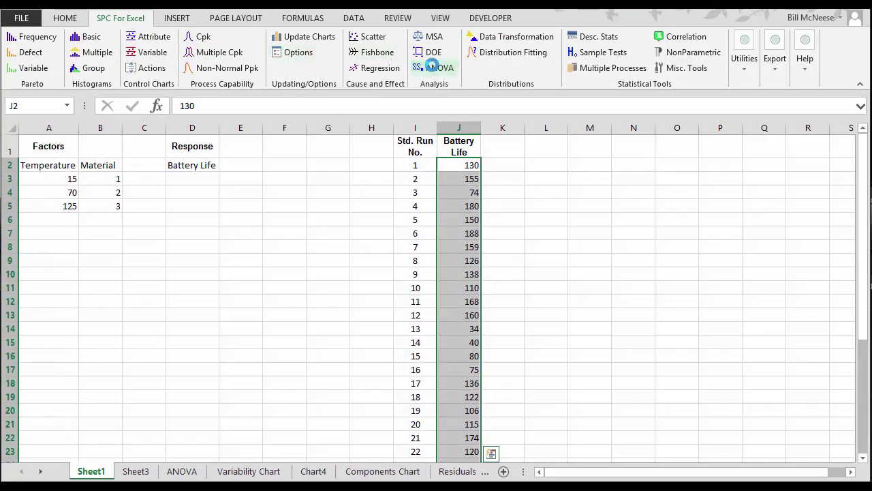
{"action": "left_click", "coordinate": [439, 67]}
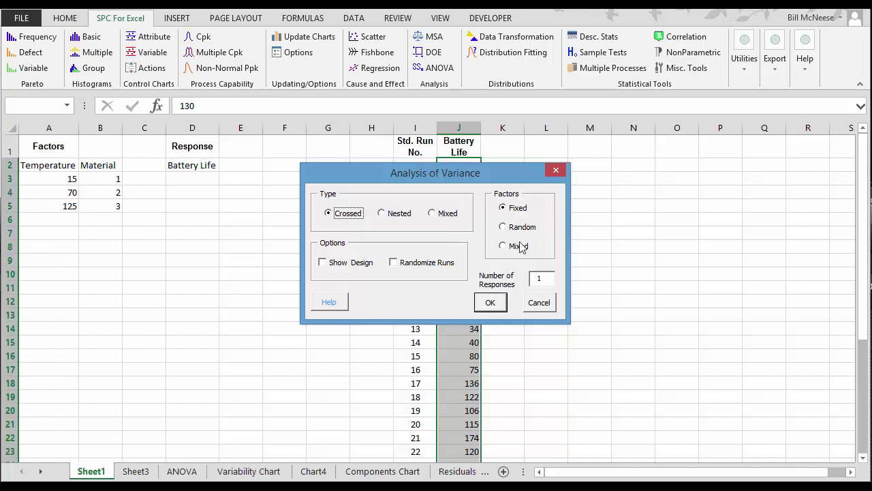
{"action": "left_click", "coordinate": [539, 302]}
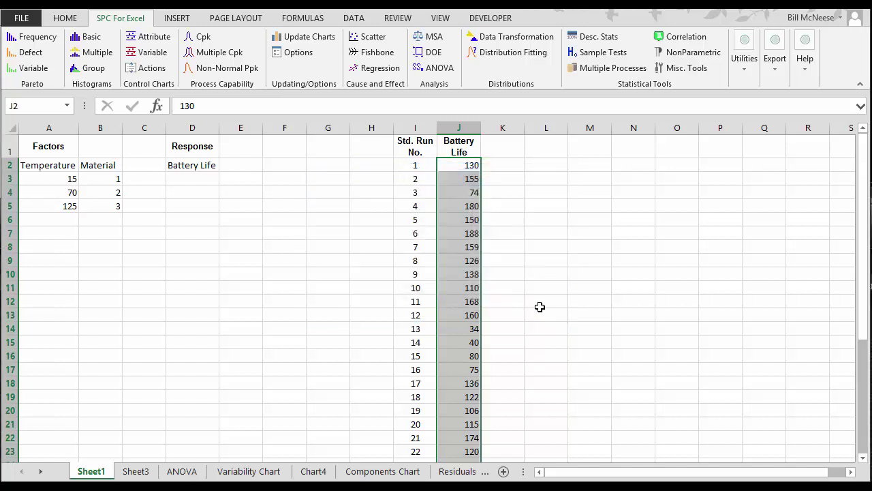